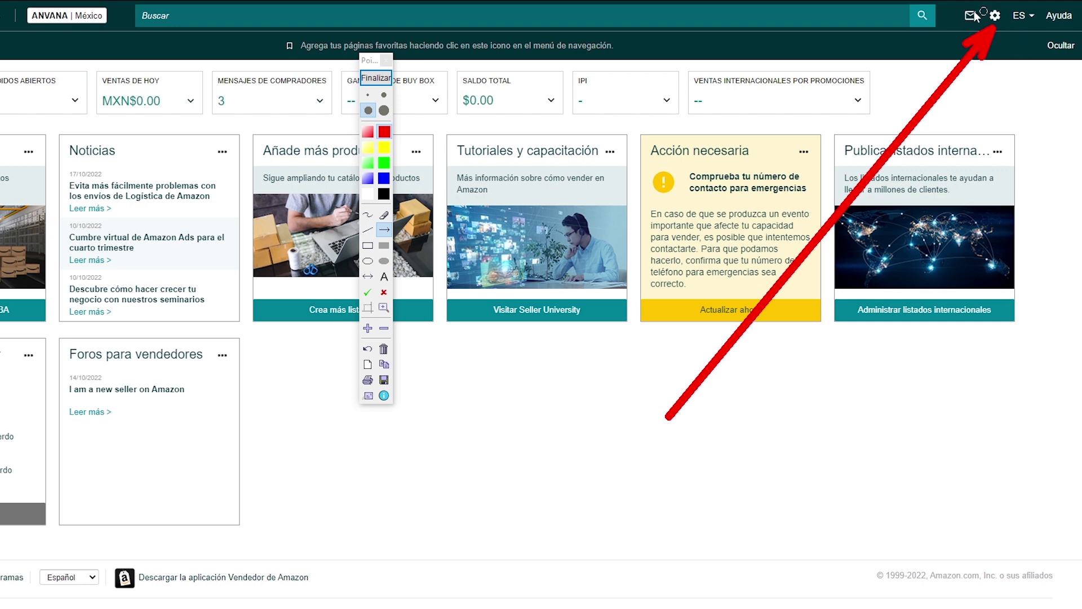
- Clear the existing screen annotation, mark the main navigation menu with a red arrow, and clear that arrow
click(376, 79)
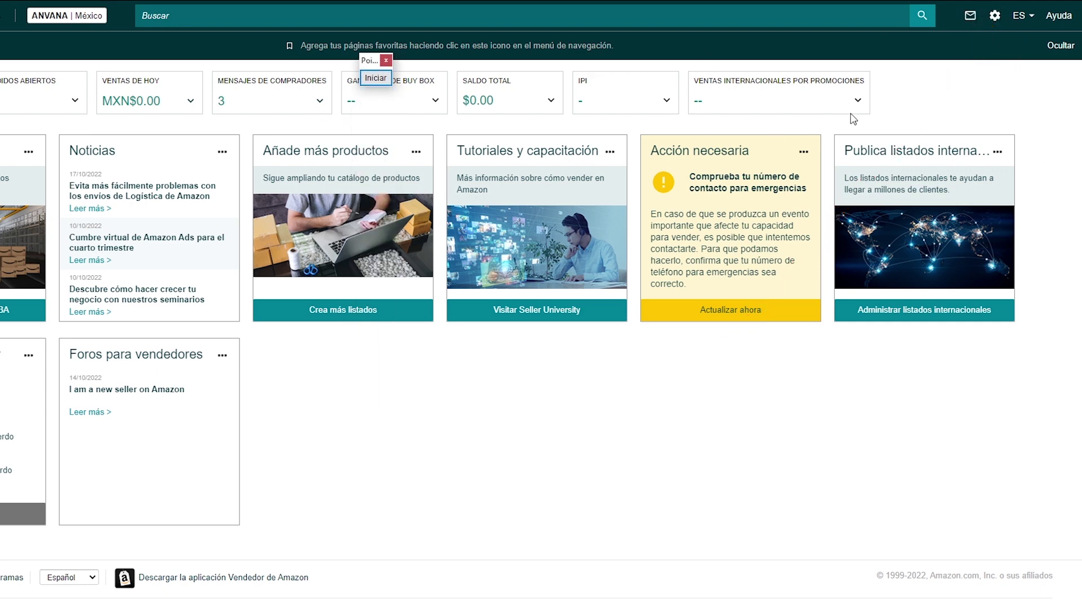
mouse_move(995, 17)
drag(365, 64, 723, 98)
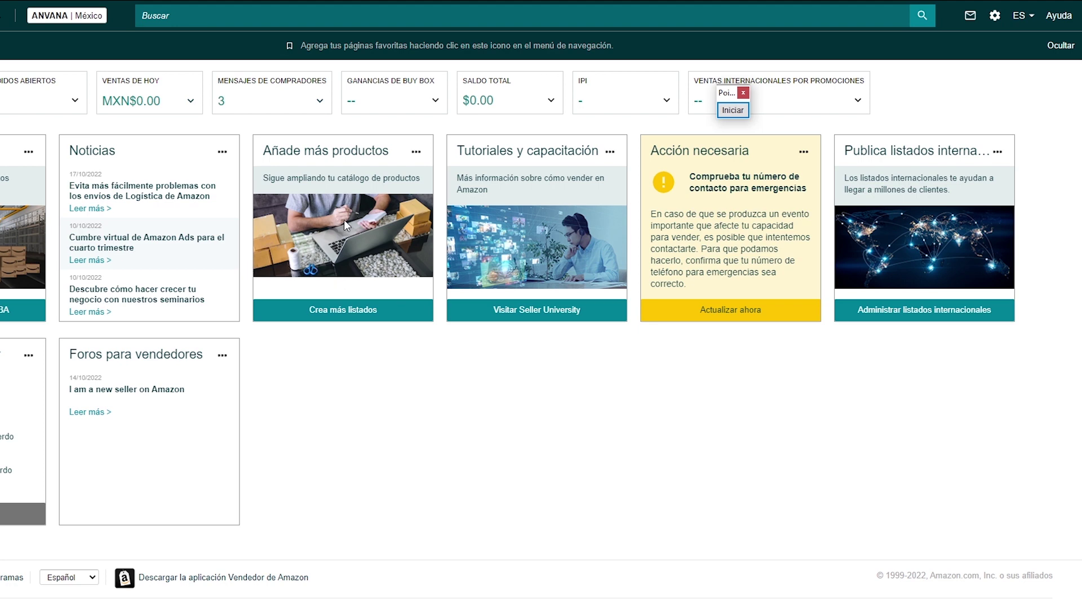
click(733, 110)
mouse_move(109, 350)
mouse_down()
mouse_move(0, 31)
mouse_move(13, 30)
mouse_up()
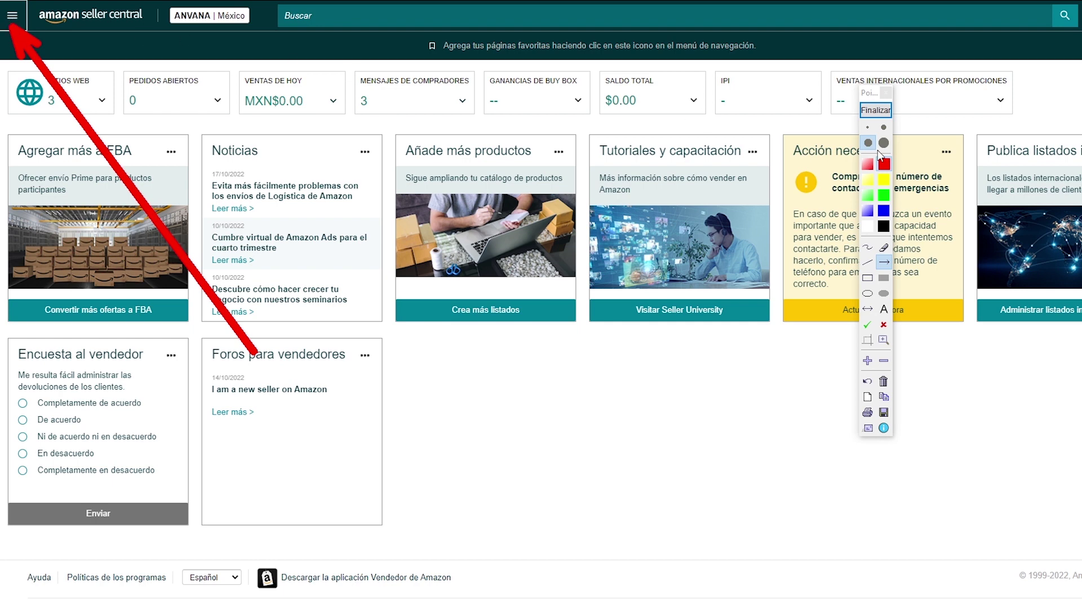
click(875, 110)
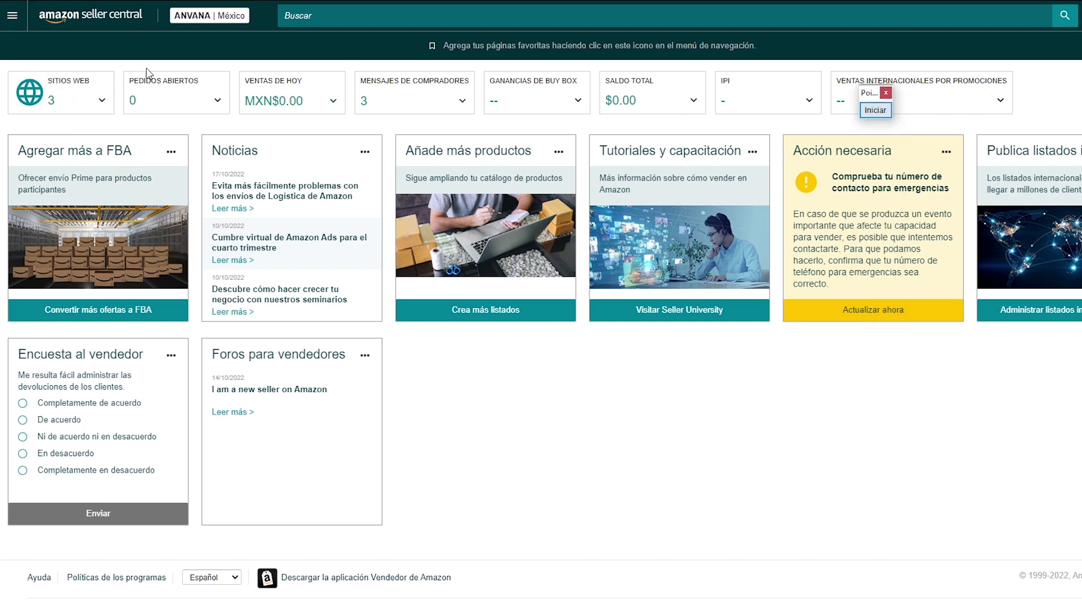
- Open the Agregar productos page from the Catálogo section
click(12, 21)
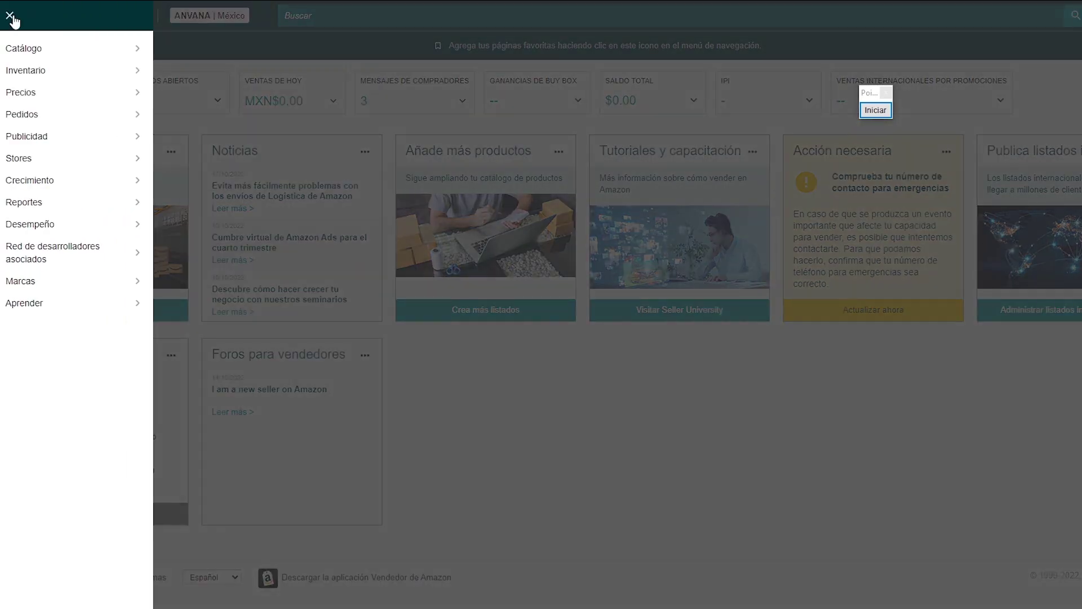
mouse_move(35, 52)
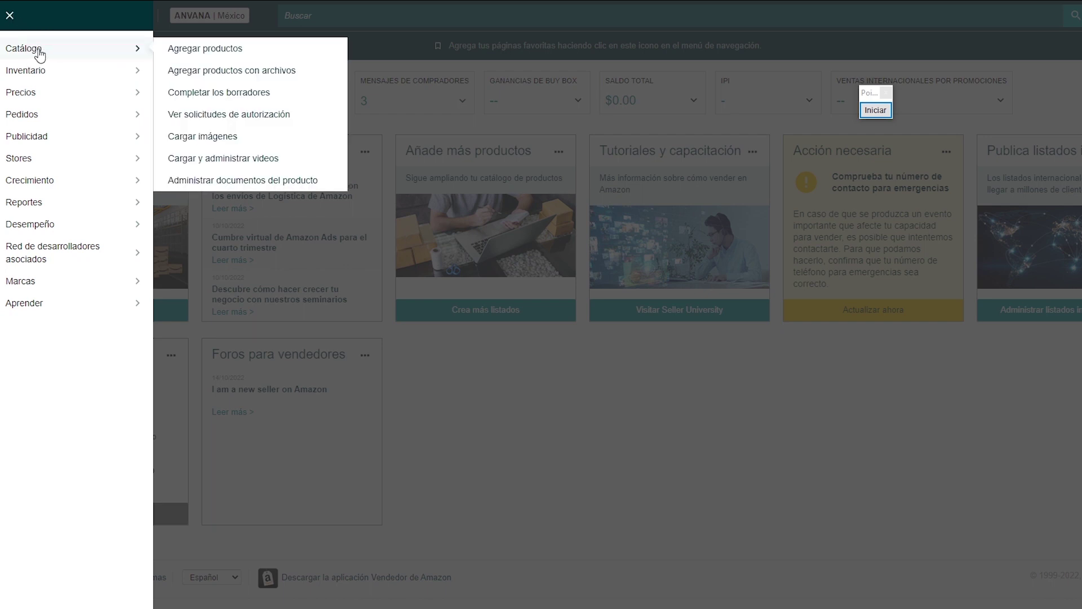
click(203, 50)
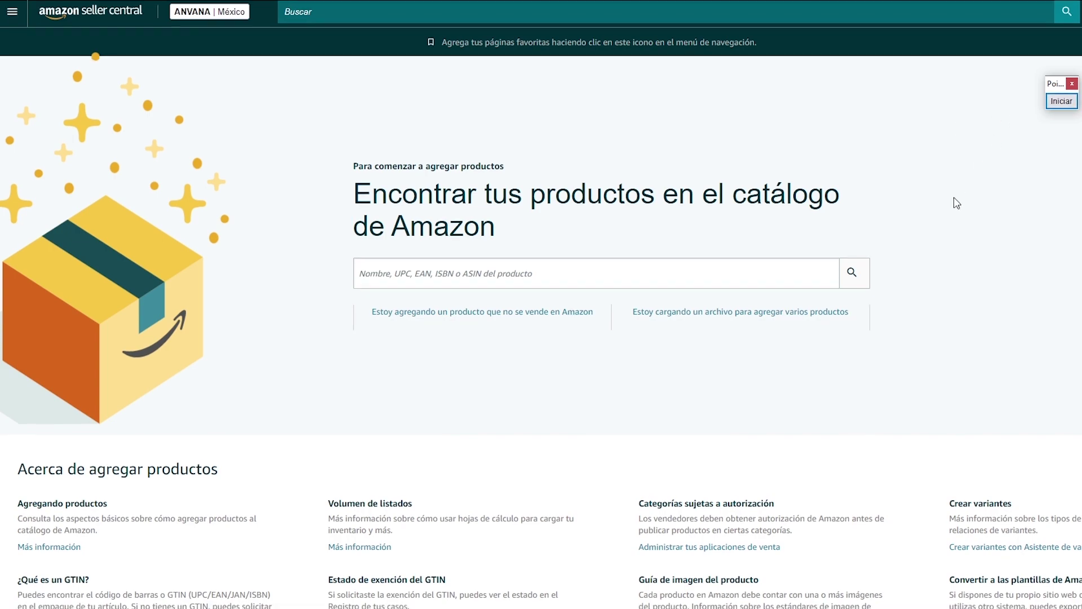
- Mark the catalog search field and the option for products not sold on Amazon with temporary red arrows
scroll(969, 192, down, 1)
click(1062, 101)
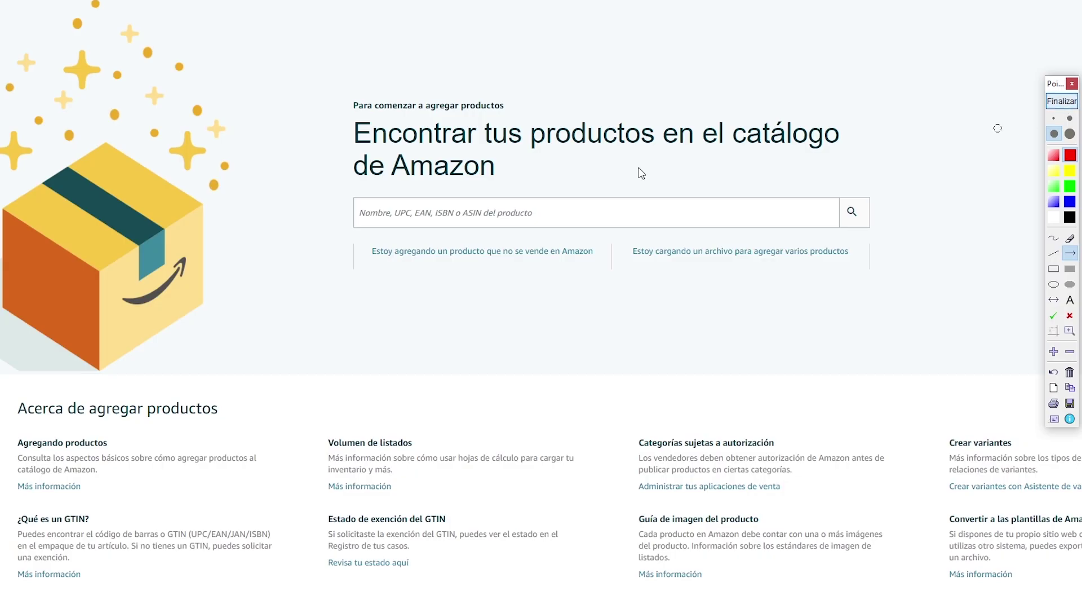
drag(137, 127, 349, 204)
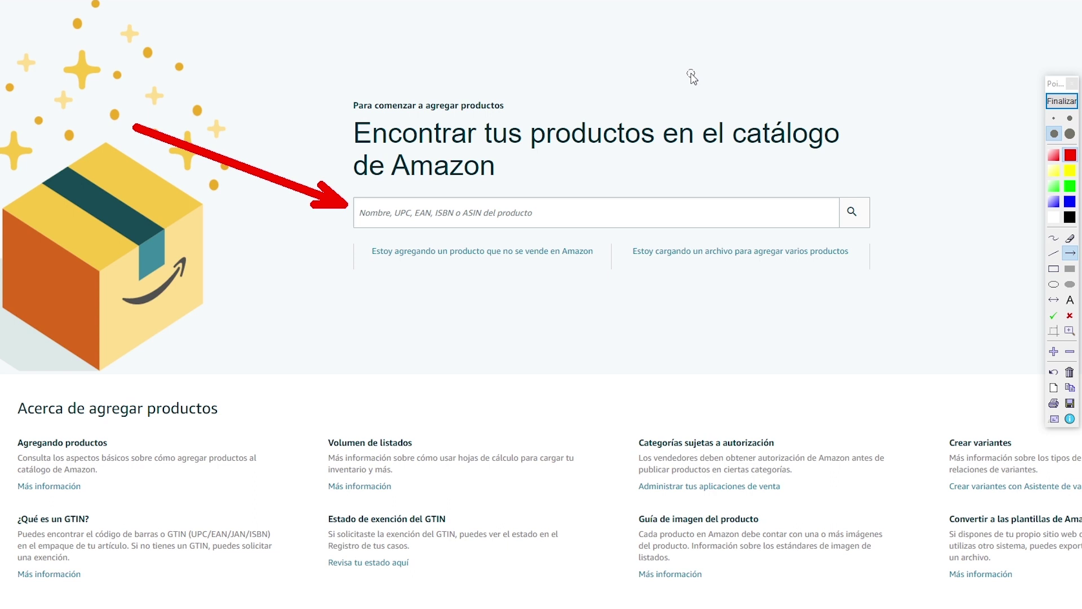
drag(195, 475, 379, 268)
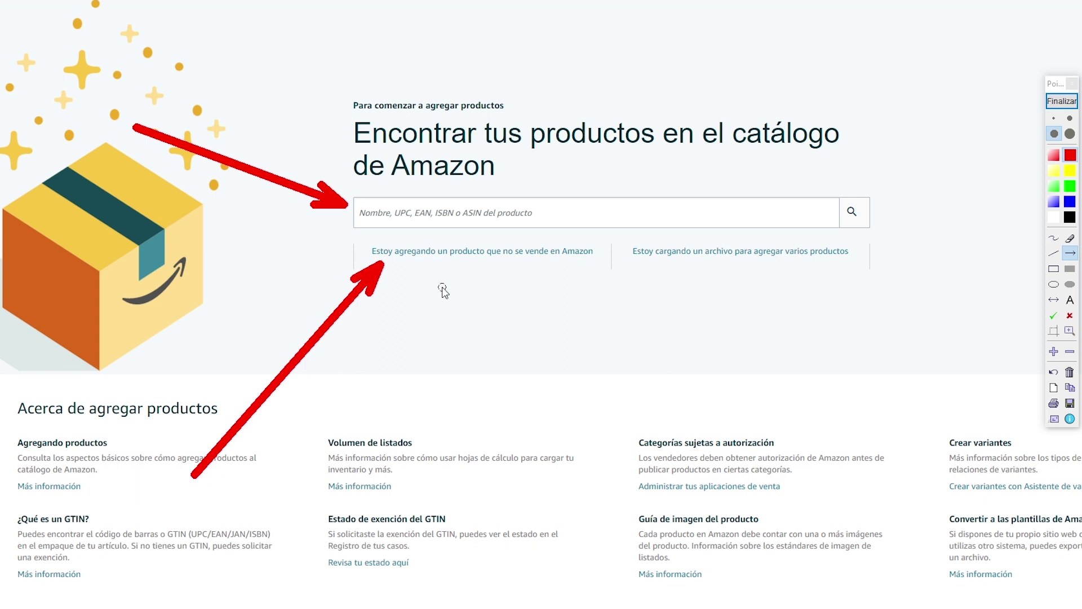
click(1061, 106)
click(1061, 106)
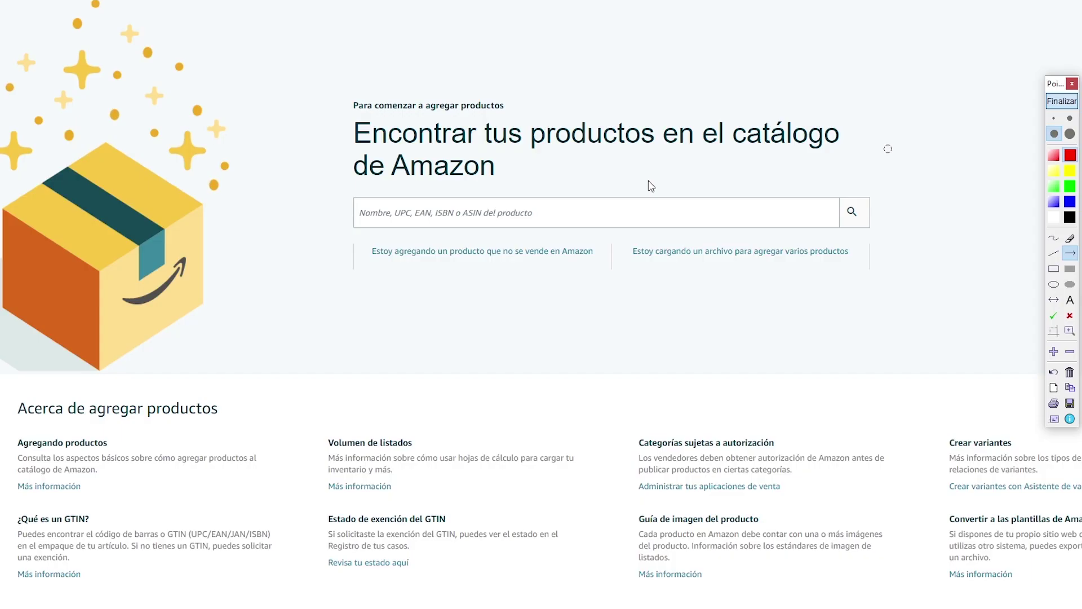
drag(182, 206, 350, 218)
click(1061, 102)
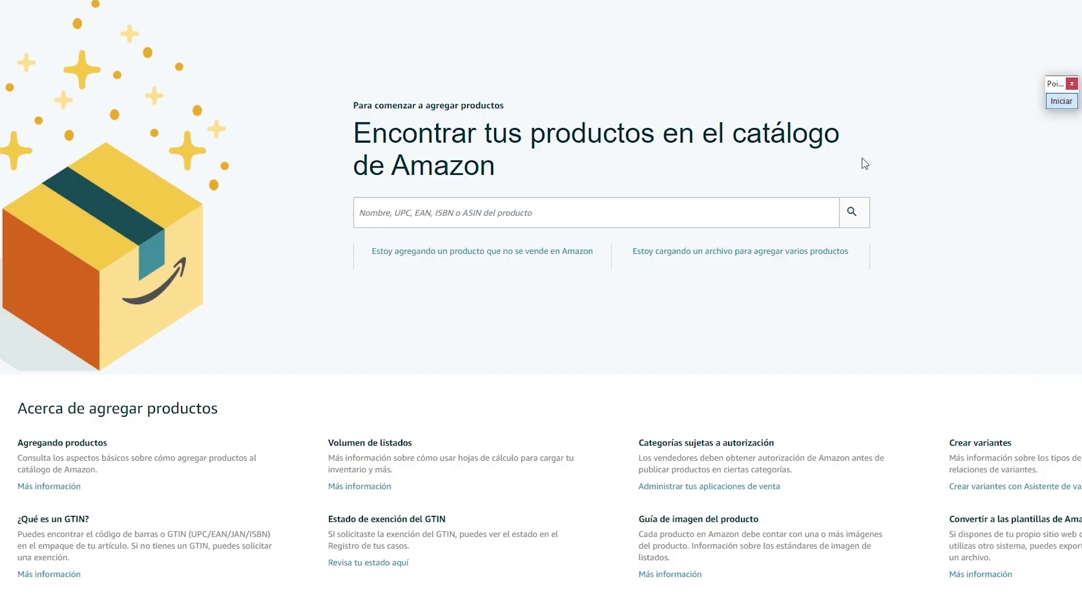
- Search the Amazon catalog for "cafe dxn" and look through the listed products
click(516, 214)
text(cafe dxn)
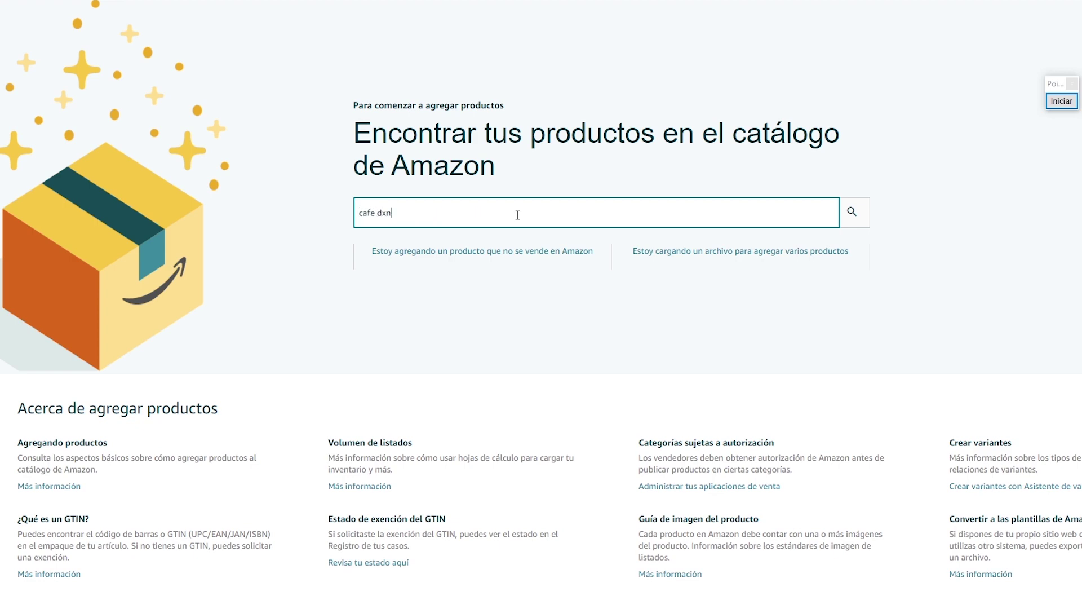
key(Return)
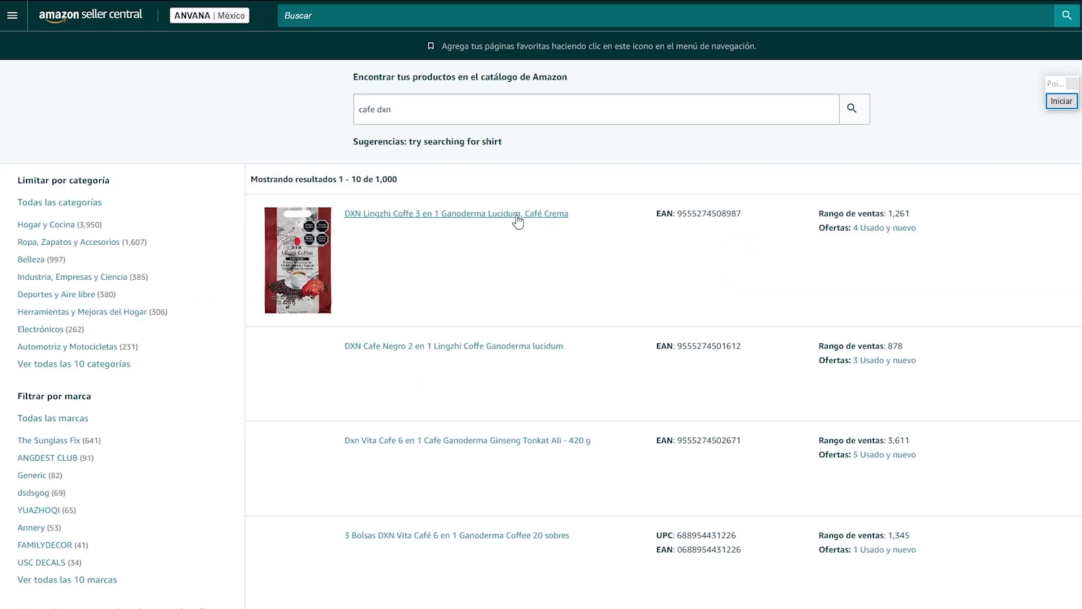
scroll(538, 218, down, 6)
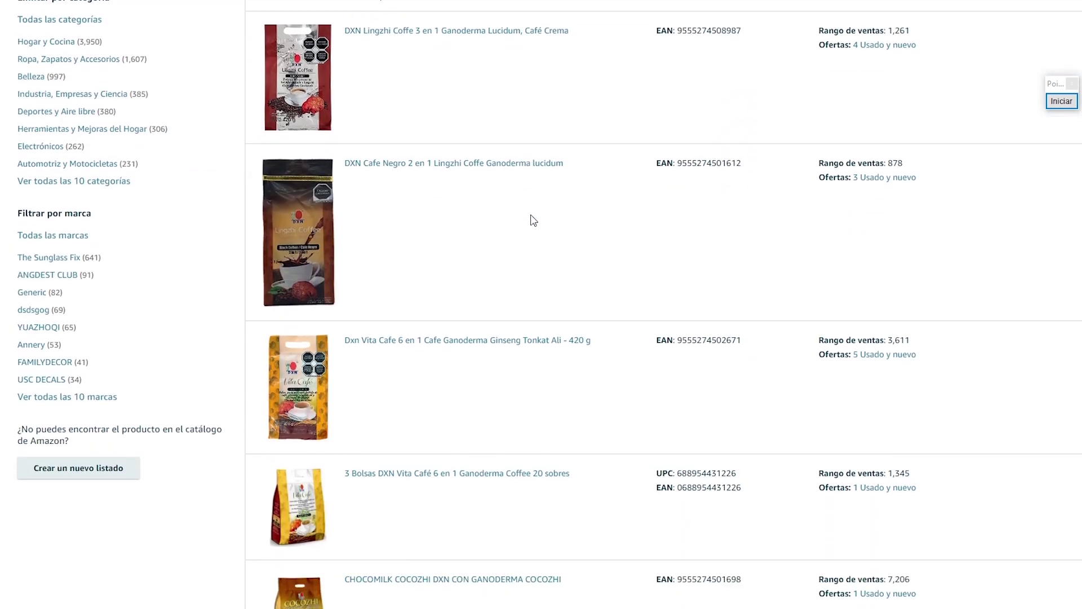
scroll(536, 218, up, 3)
scroll(536, 218, up, 2)
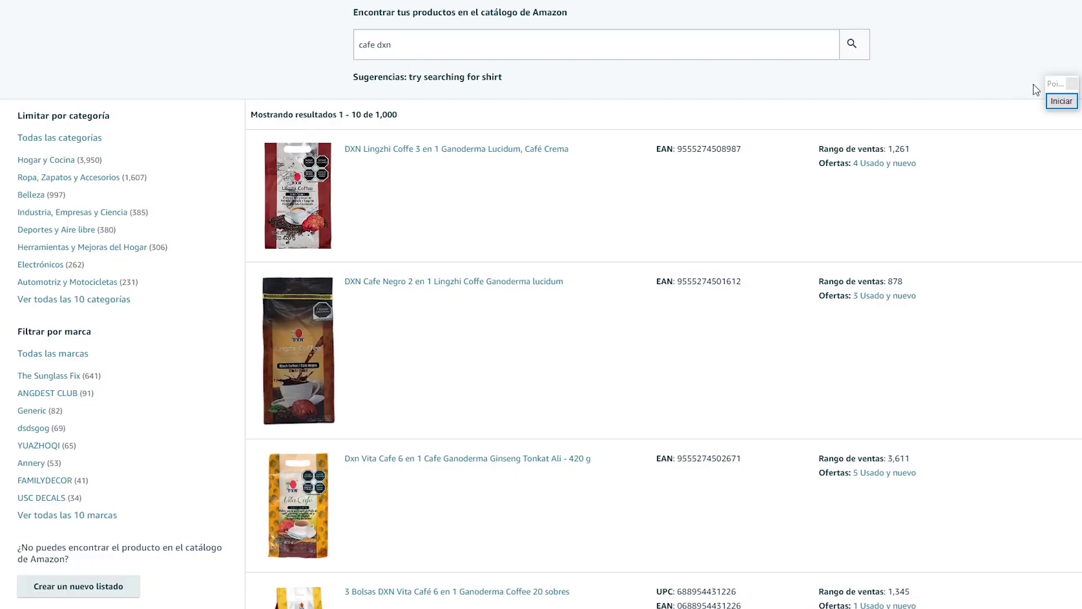
- Mark the Dxn Vita Cafe 6 en 1 - 420 g search result with a temporary red arrow
drag(1052, 83, 414, 37)
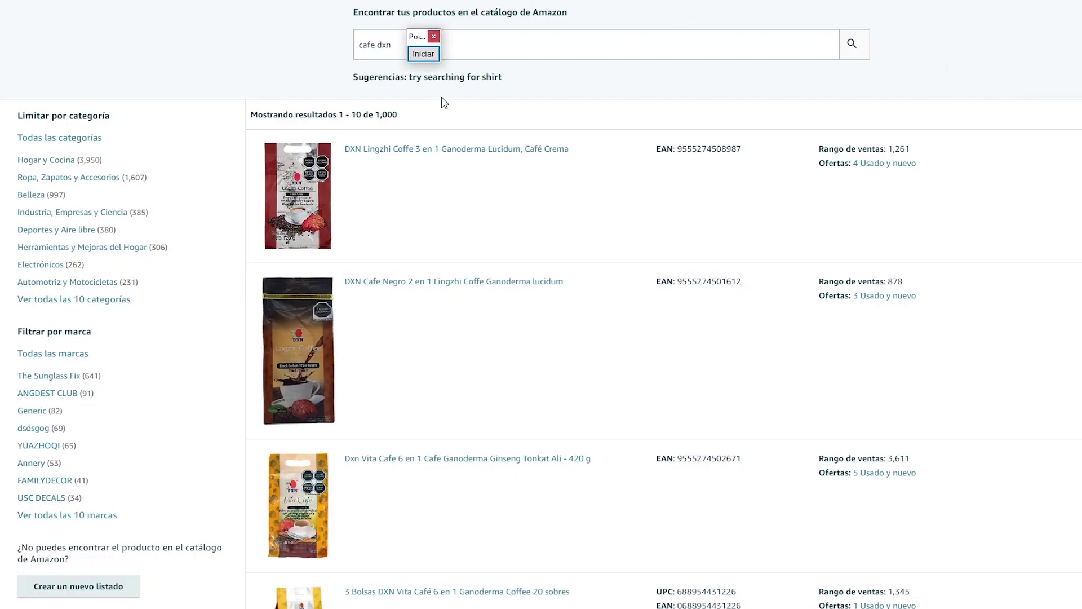
scroll(472, 163, down, 3)
click(424, 54)
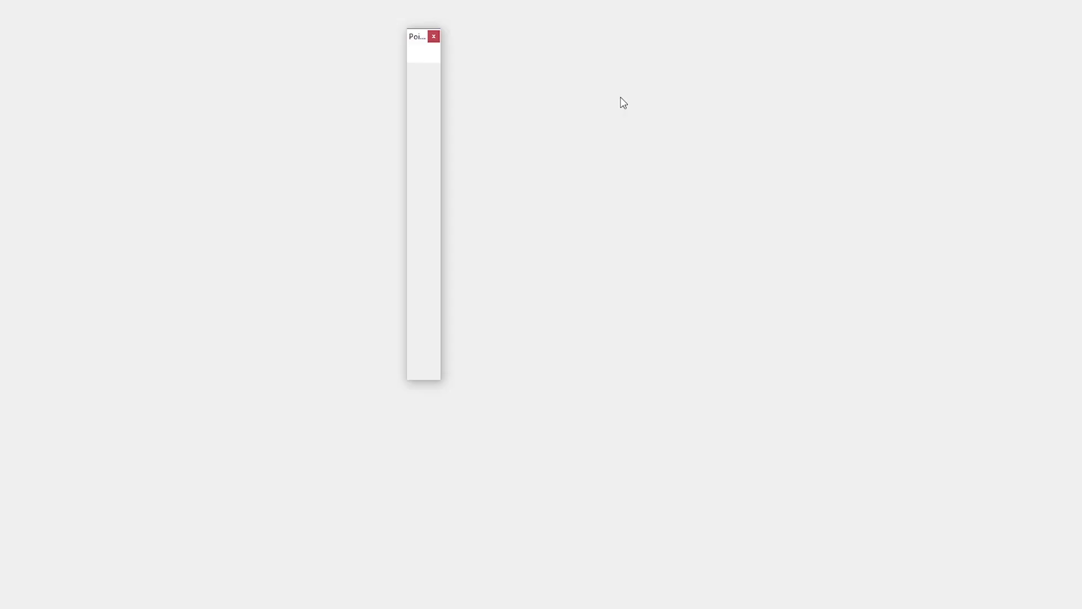
drag(621, 100, 358, 285)
mouse_move(420, 36)
mouse_down()
mouse_move(831, 26)
mouse_move(652, 36)
mouse_up()
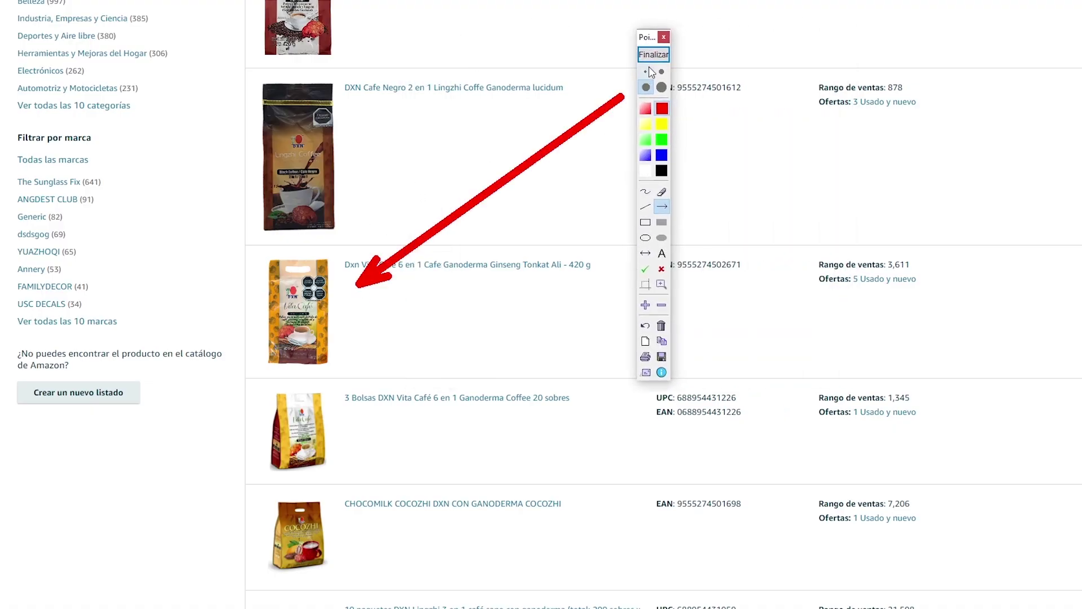
click(650, 56)
- Mark the condition selector of the Dxn Vita Cafe 6 en 1 - 420 g product with a temporary red arrow
scroll(850, 152, down, 1)
scroll(850, 152, down, 2)
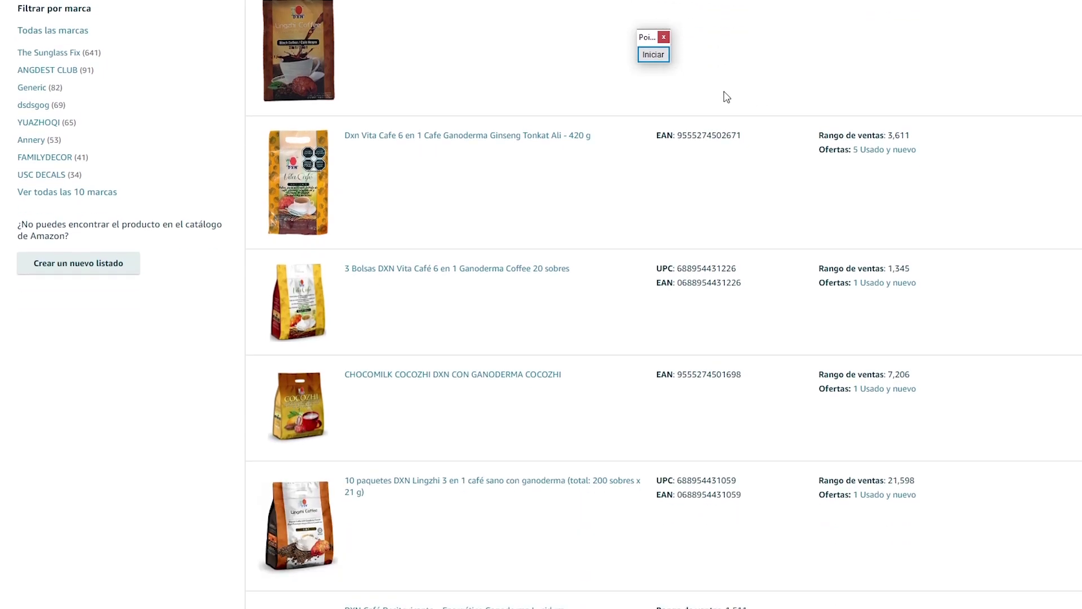
click(653, 54)
drag(824, 90, 1081, 143)
drag(951, 138, 952, 138)
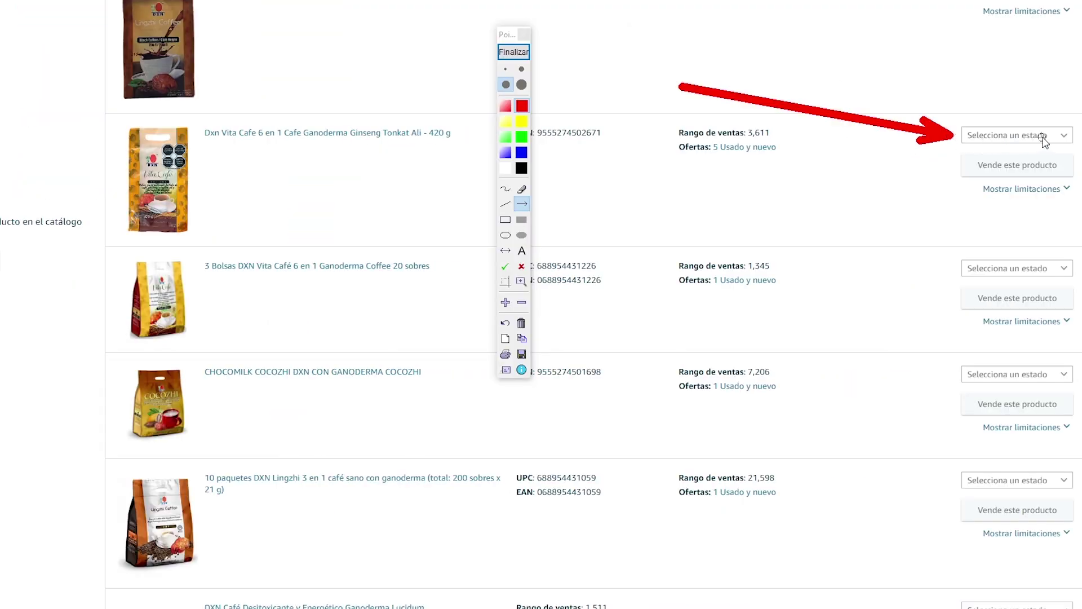
click(513, 52)
- Set the condition of the Dxn Vita Cafe 6 en 1 - 420 g product to Nuevo
click(1008, 135)
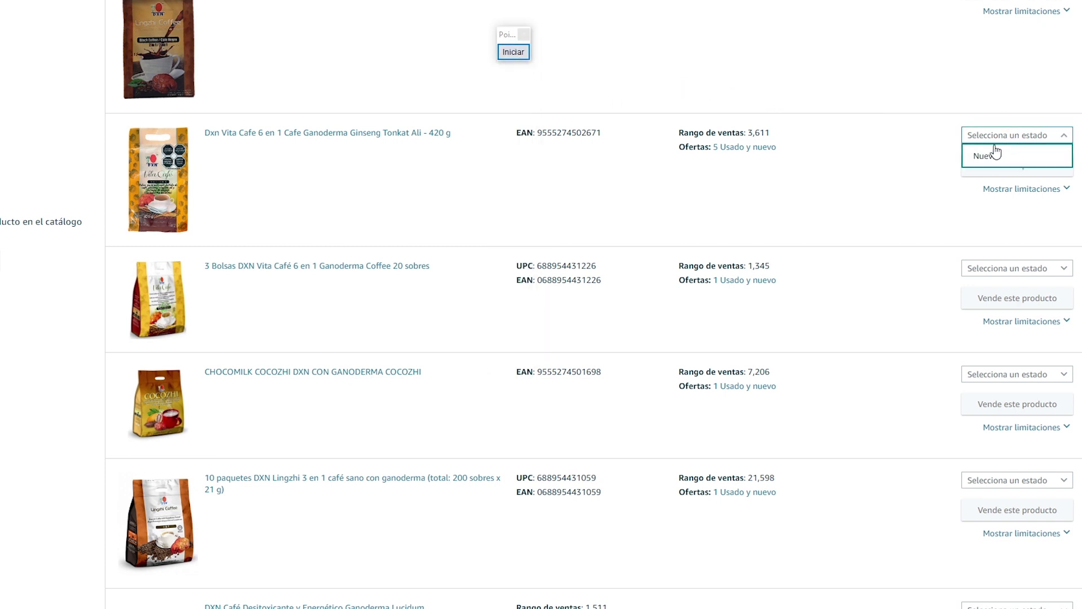
click(981, 163)
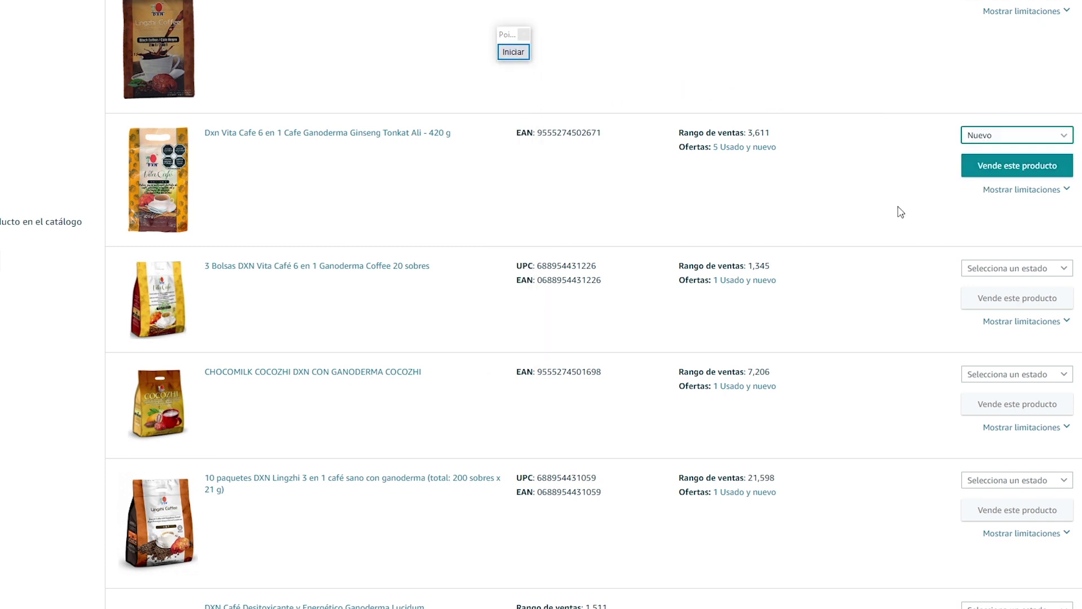
- Mark the Vende este producto option of the Dxn Vita Cafe 6 en 1 product with temporary red arrows
click(513, 52)
drag(727, 196, 958, 165)
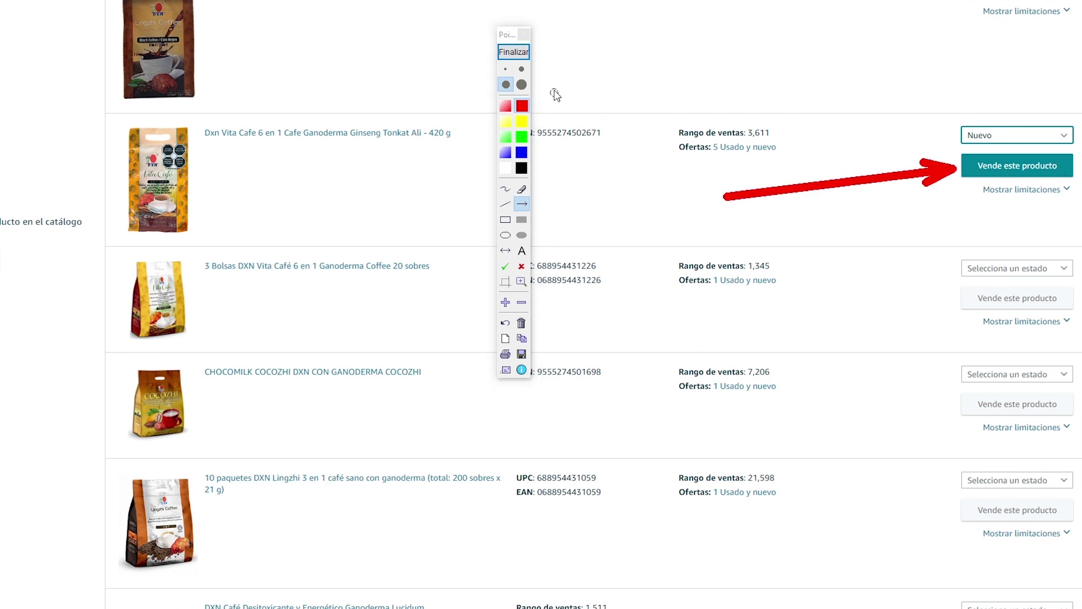
click(514, 52)
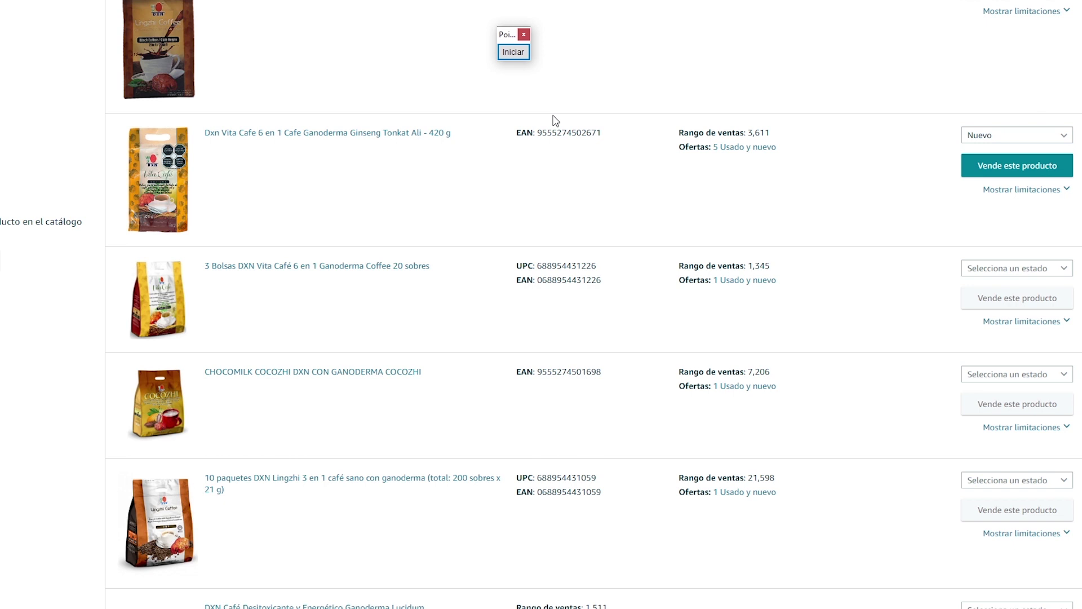
click(514, 51)
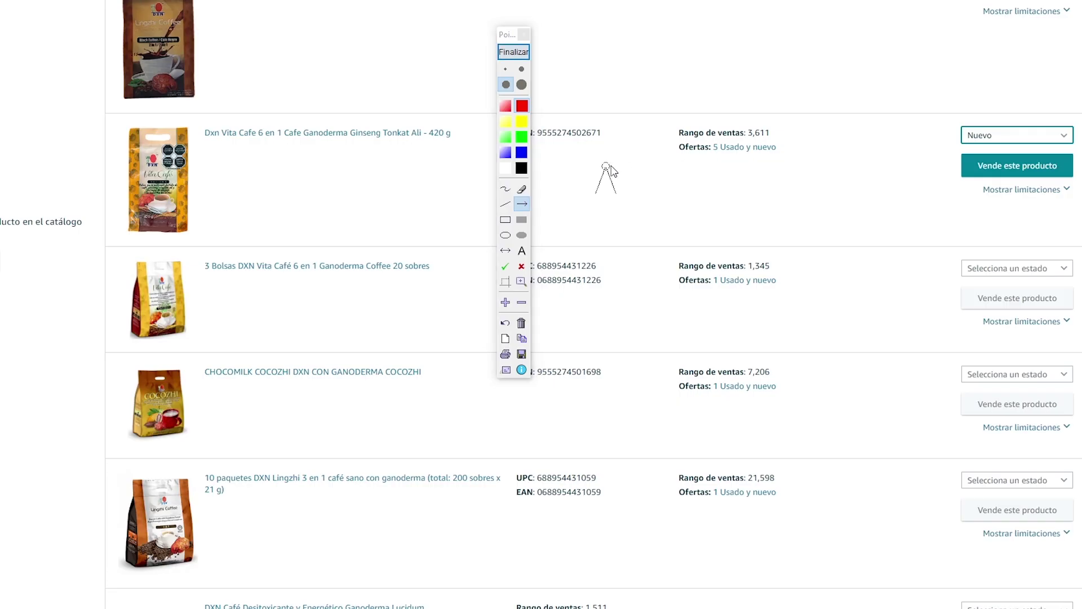
drag(605, 166, 957, 163)
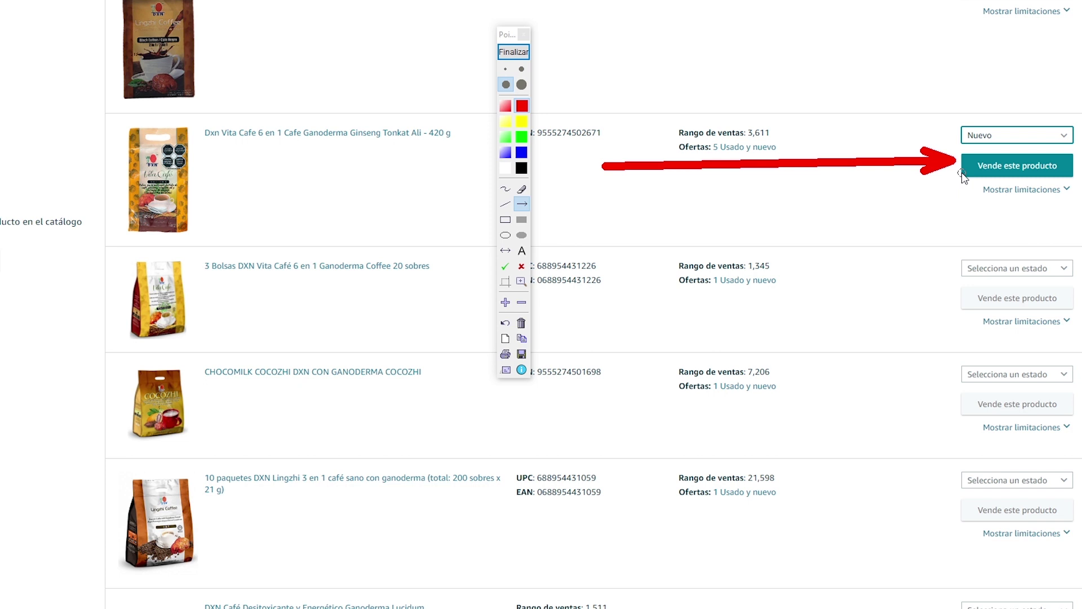
click(513, 52)
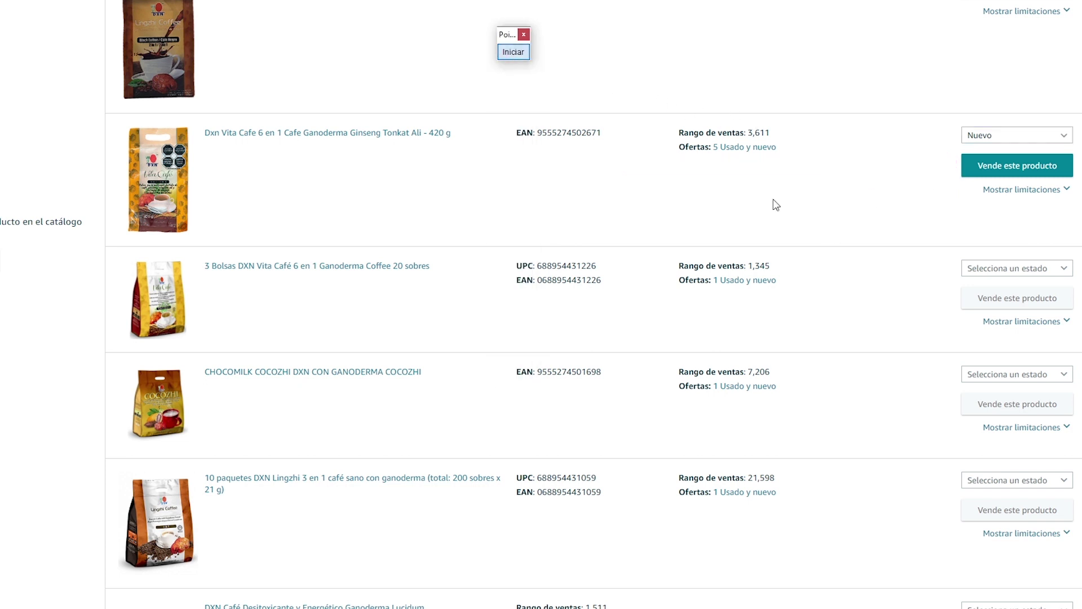
- Open the offer form to sell the Dxn Vita Cafe 6 en 1 - 420 g product
click(1006, 170)
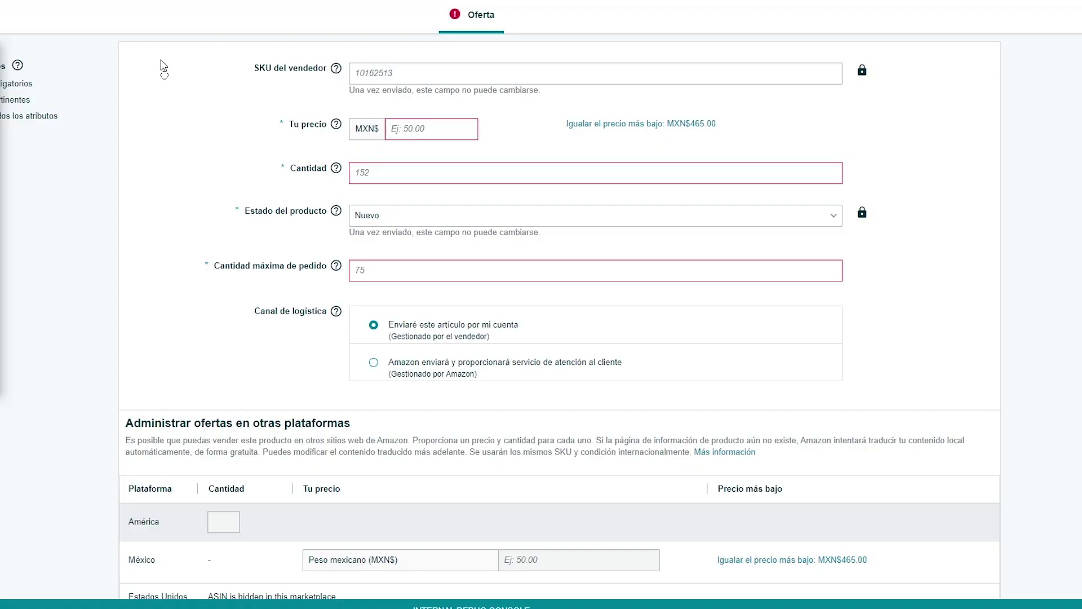
- Mark the SKU del vendedor field in the offer form with a temporary red arrow
drag(59, 15, 435, 17)
drag(95, 42, 252, 65)
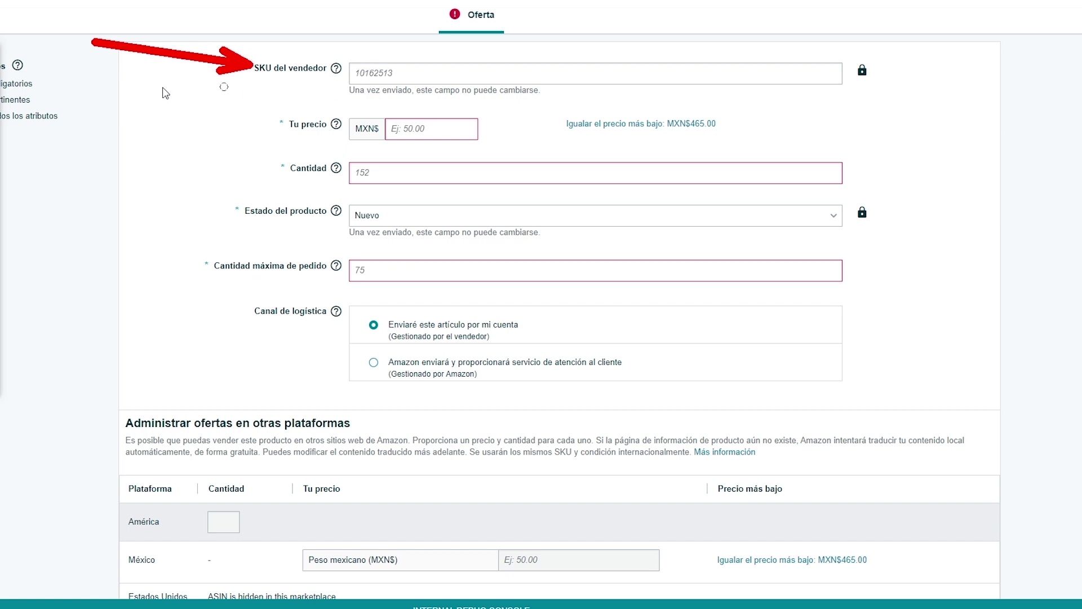
click(1, 57)
scroll(259, 154, down, 1)
scroll(309, 156, up, 1)
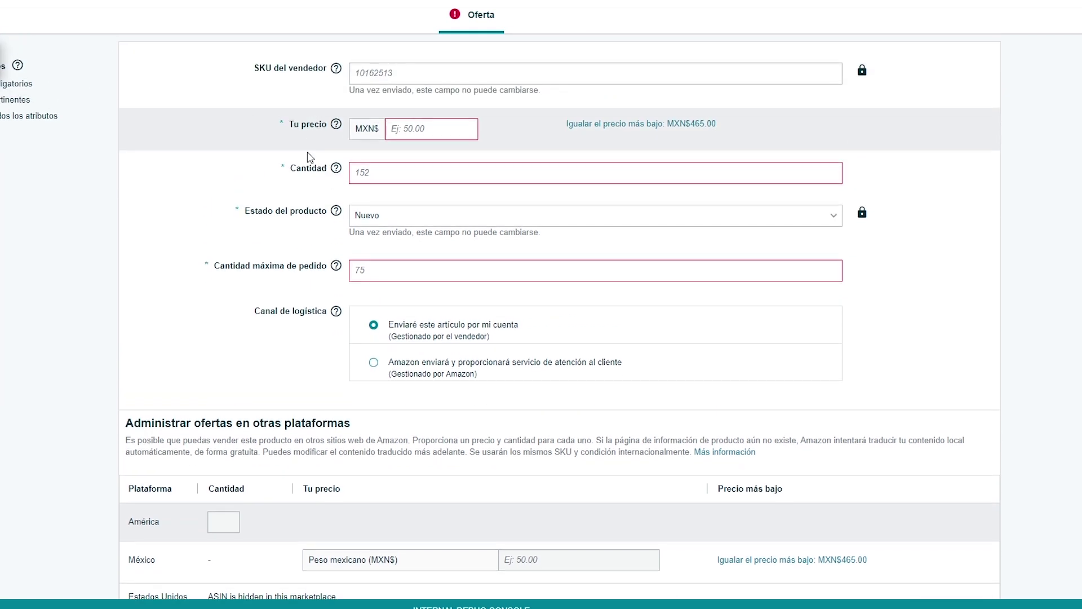
- Set the offer's price (Tu precio) to MXN$350.00
click(419, 131)
text(350)
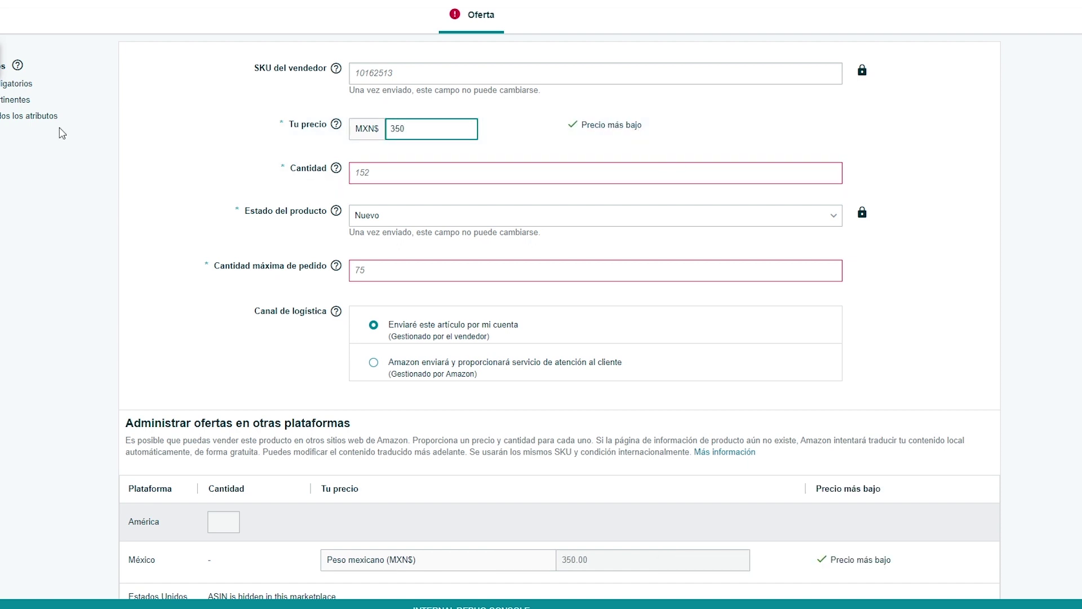
text(.00)
drag(974, 86, 653, 128)
mouse_move(97, 126)
mouse_down()
mouse_move(254, 164)
mouse_move(144, 169)
mouse_move(9, 107)
mouse_up()
mouse_move(140, 125)
mouse_down()
mouse_move(254, 171)
mouse_move(280, 169)
mouse_up()
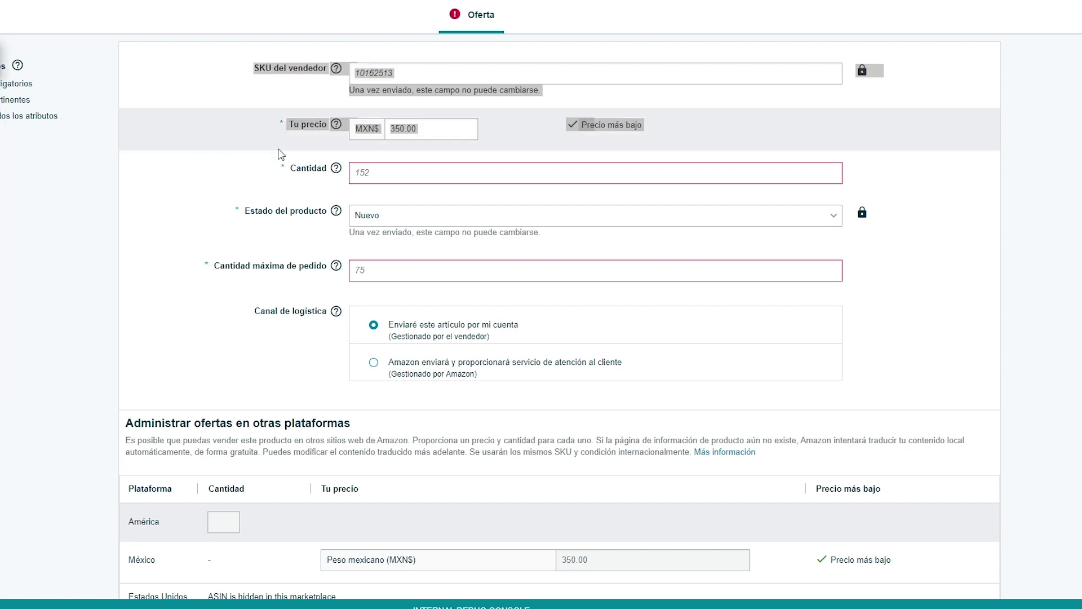
- Set the offer's available quantity (Cantidad) to 10
click(400, 169)
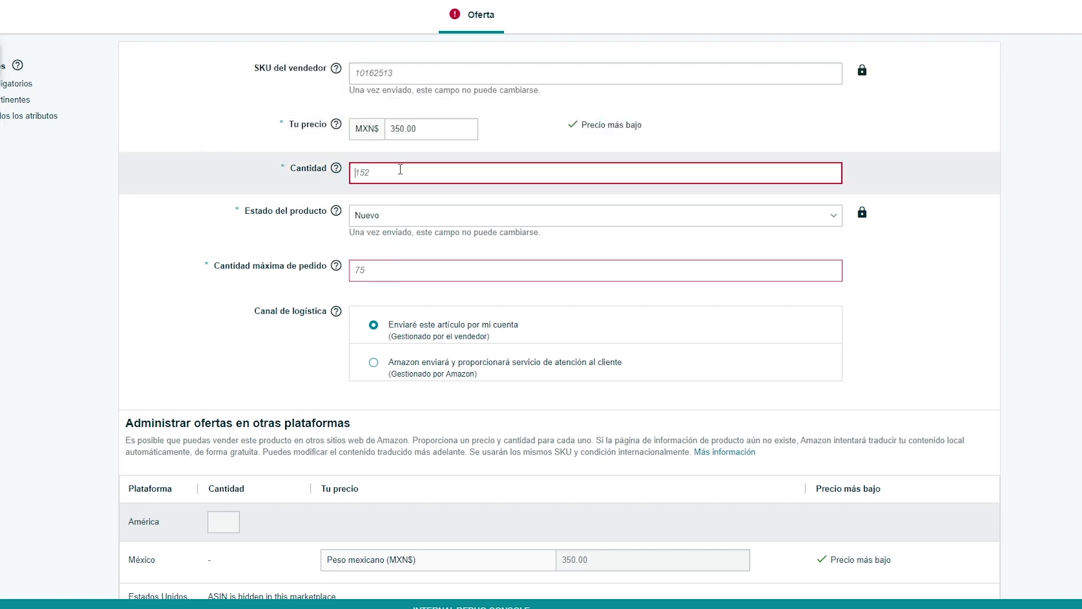
text(10)
scroll(400, 169, down, 1)
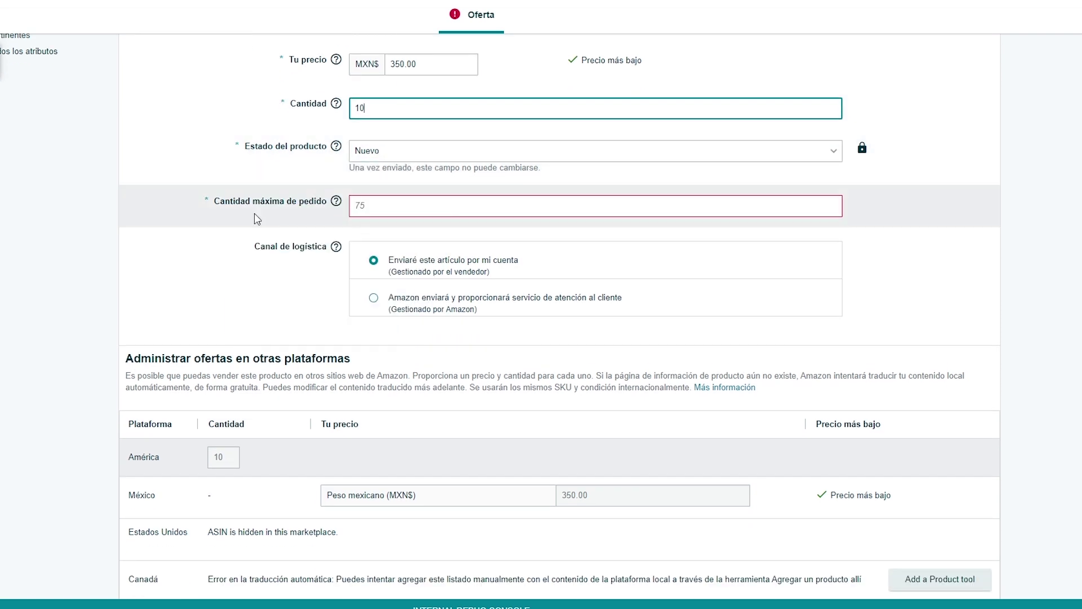
- Set the offer's maximum order quantity (Cantidad máxima de pedido) to 10
click(369, 208)
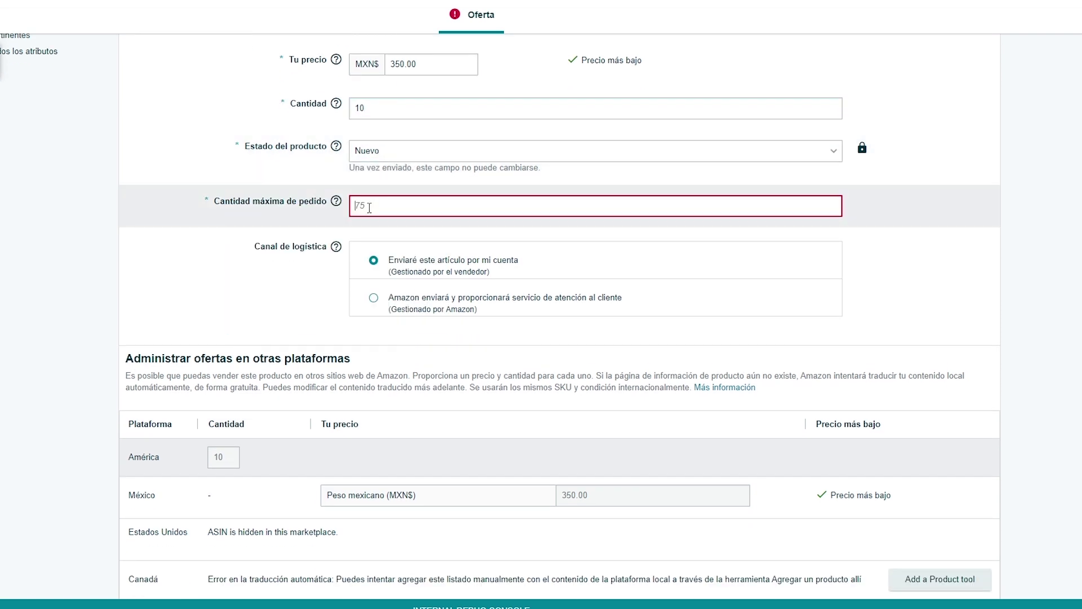
text(10)
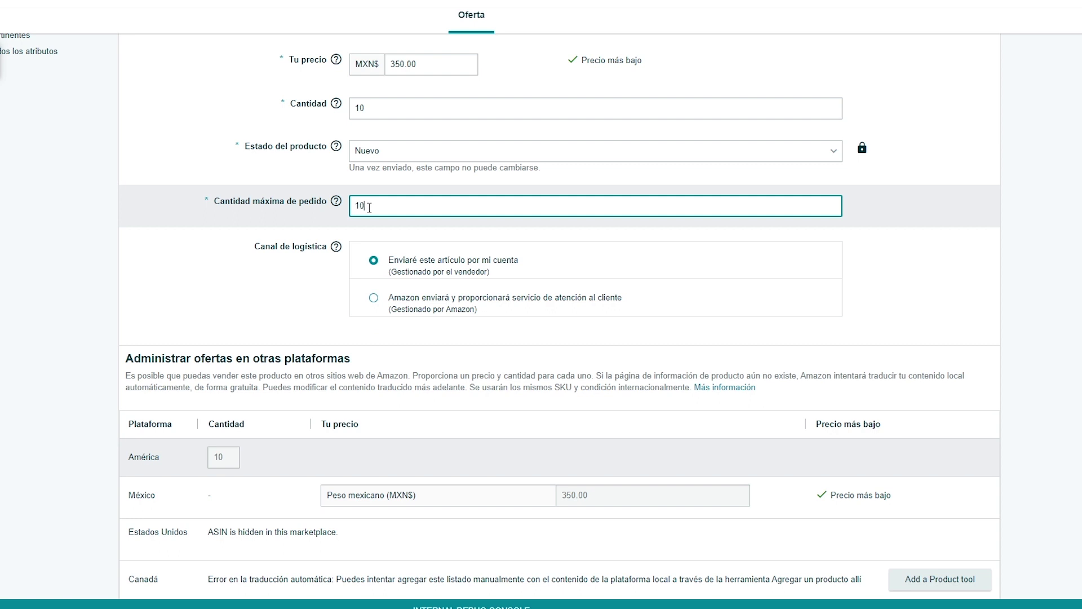
- Mark the two Canal de logística options with temporary red arrows, and clear the arrows
scroll(167, 286, down, 1)
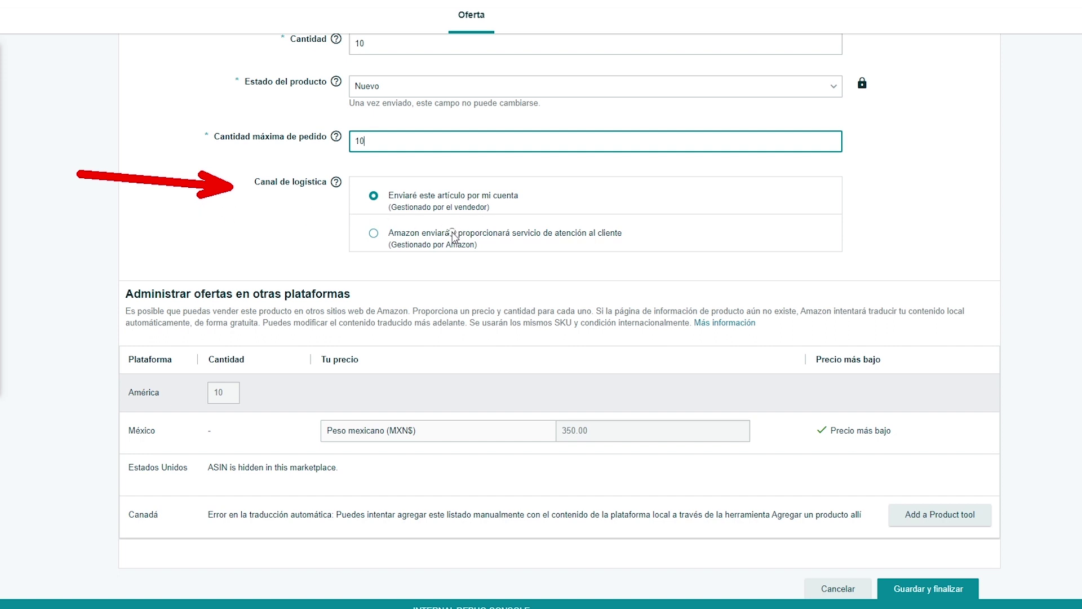
drag(208, 224, 356, 201)
drag(138, 239, 360, 244)
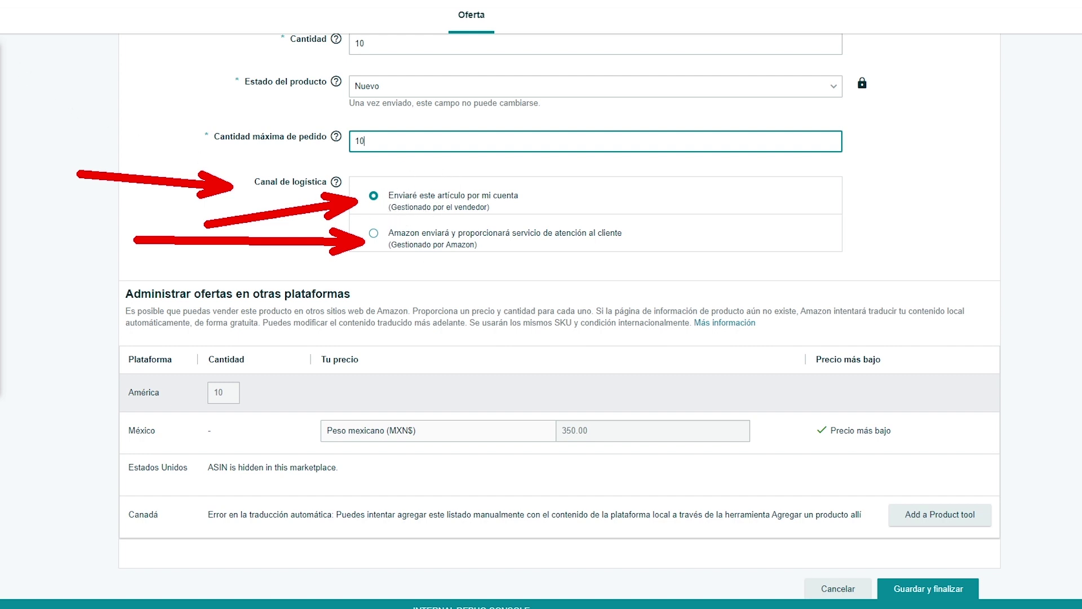
click(1, 62)
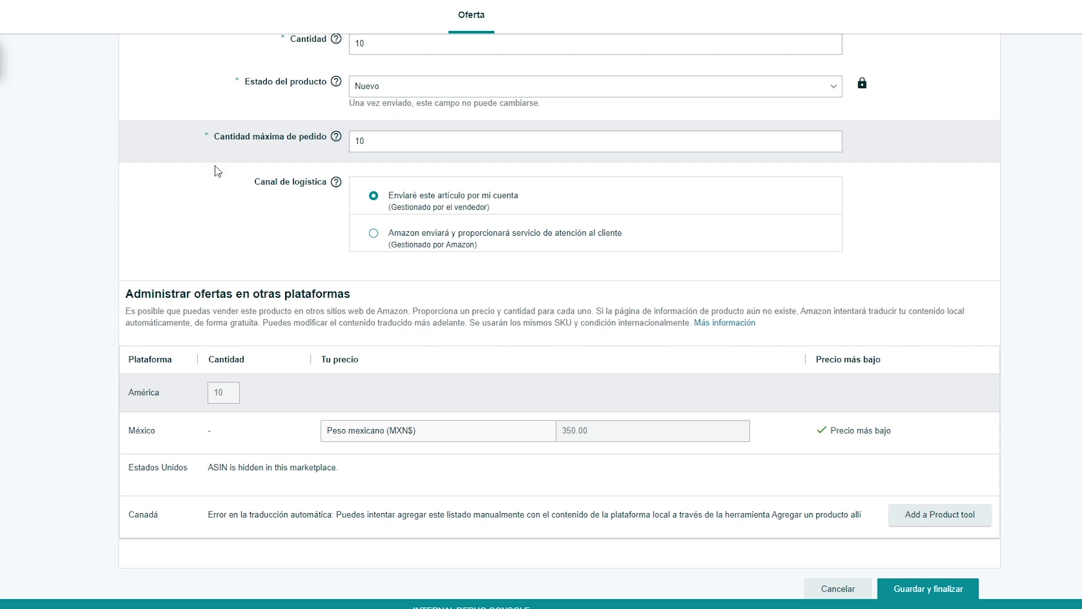
- Set the offer's Canal de logística to shipping and customer service by Amazon (Gestionado por Amazon)
click(430, 241)
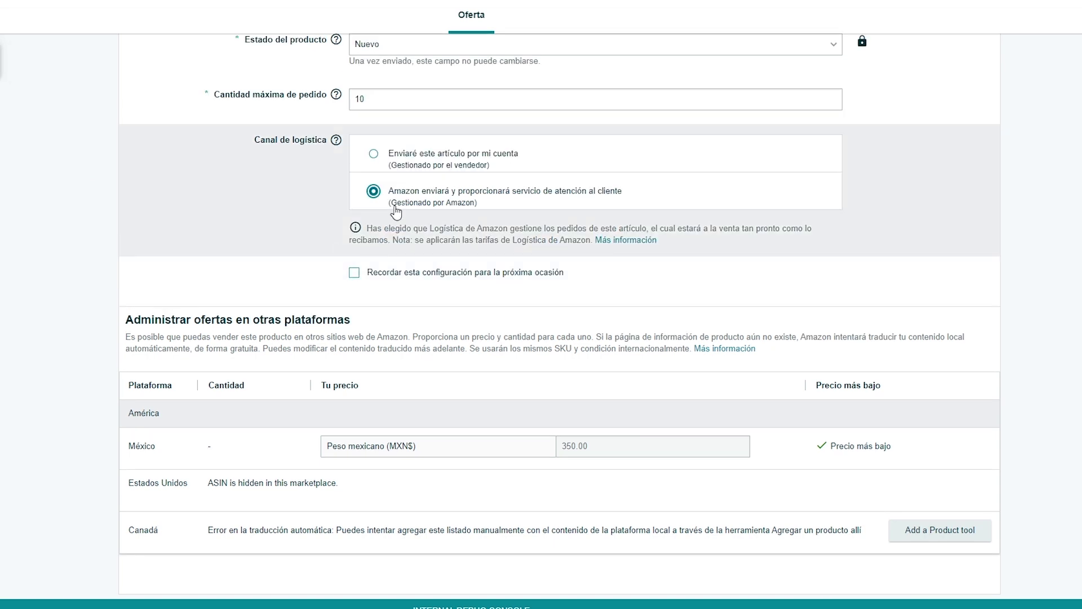
- Mark the Guardar y finalizar option at the end of the offer form with temporary red arrows
scroll(284, 218, down, 3)
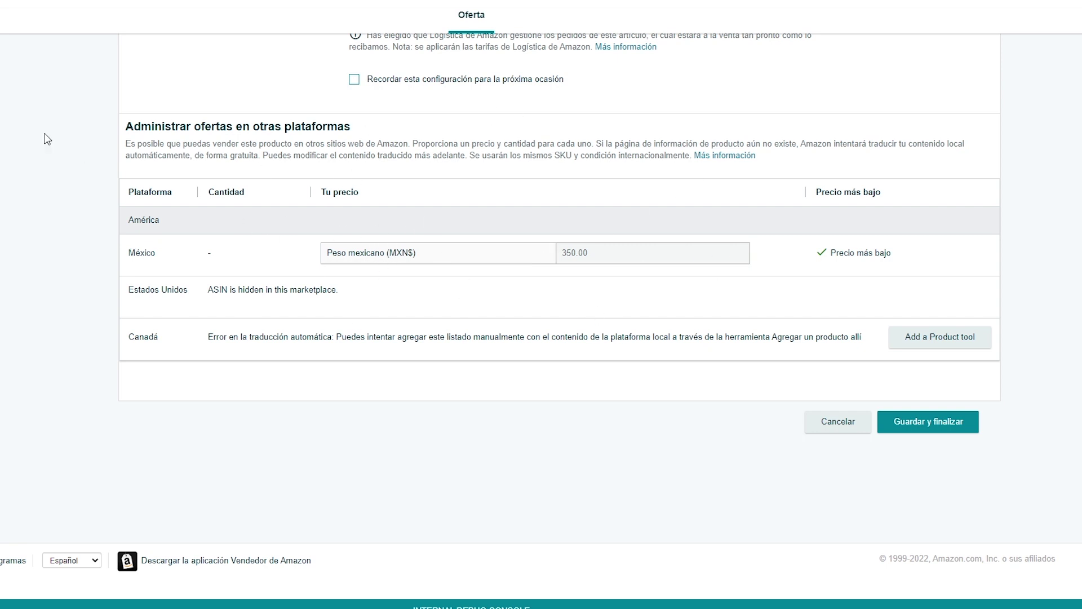
mouse_move(538, 540)
mouse_down()
mouse_move(862, 507)
mouse_move(902, 448)
mouse_up()
mouse_move(1009, 543)
mouse_down()
mouse_move(988, 480)
mouse_move(958, 445)
mouse_up()
key(Escape)
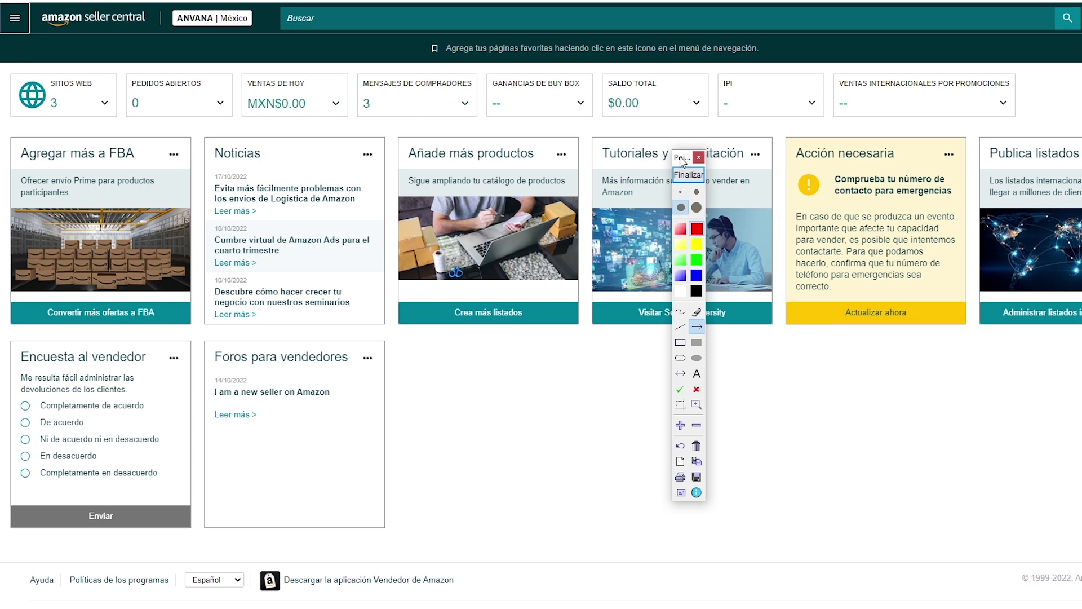
- Mark the main navigation menu on the Seller Central home page with a temporary red arrow
drag(680, 164, 1040, 213)
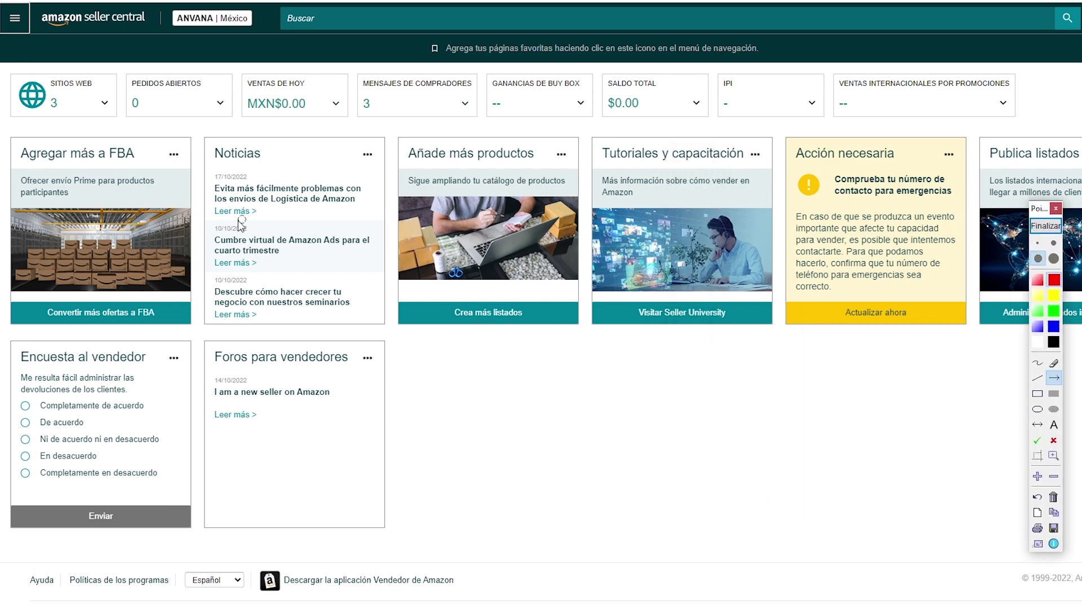
mouse_move(244, 378)
mouse_down()
mouse_move(238, 338)
mouse_move(32, 36)
mouse_up()
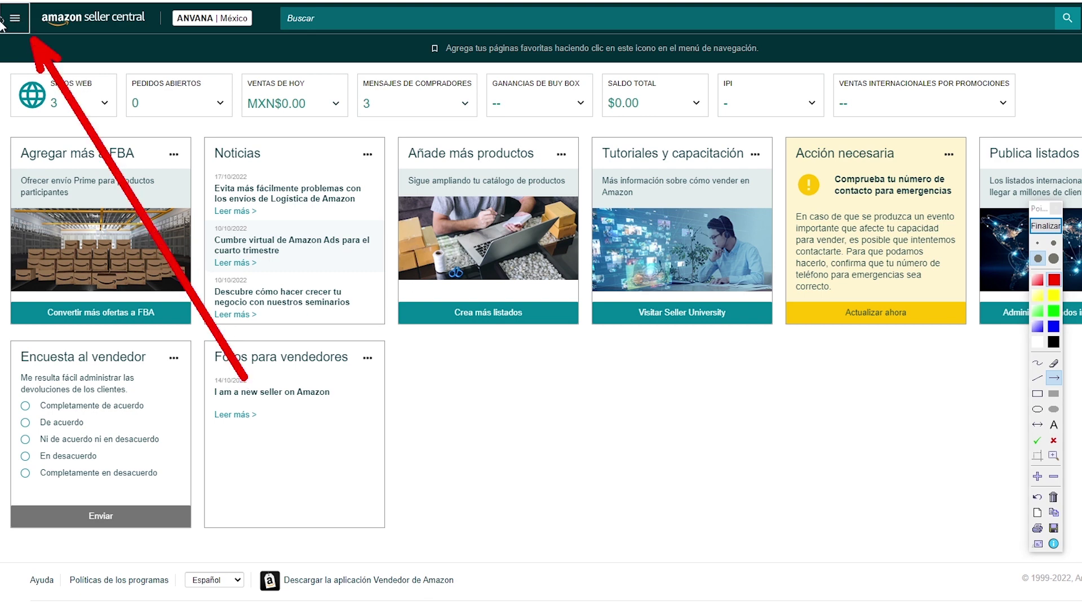
click(1037, 230)
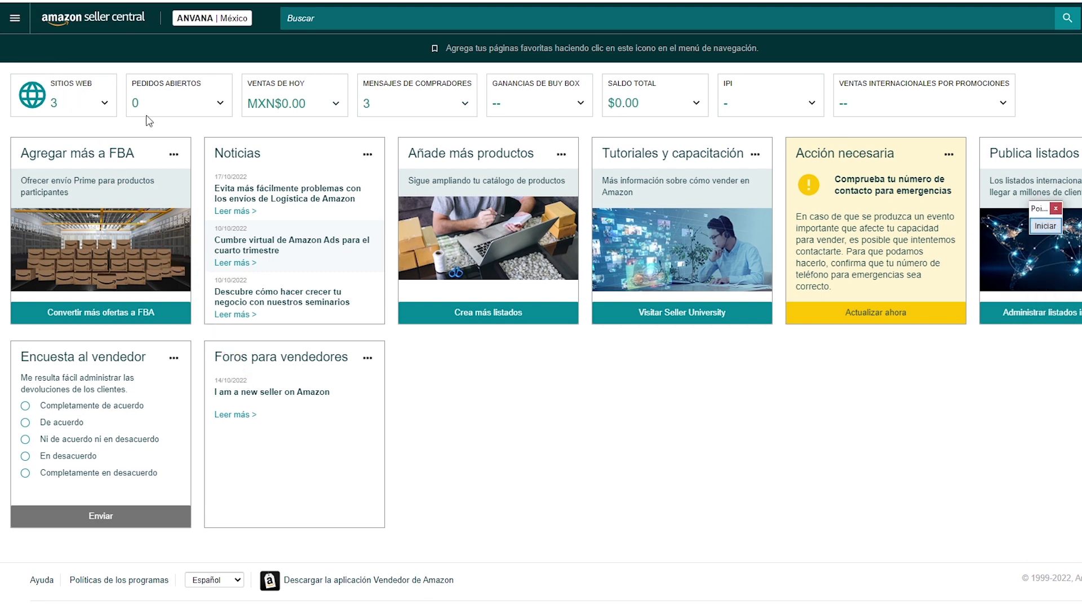
- Open the inventory management page showing the full inventory (Administrar todo el inventario)
click(15, 18)
mouse_move(35, 81)
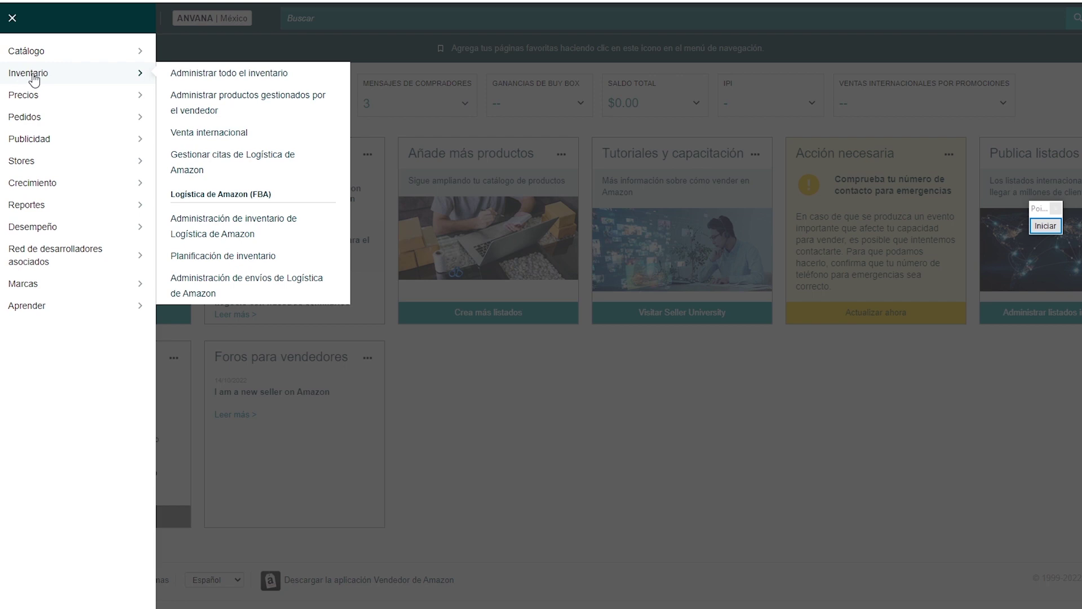
click(199, 74)
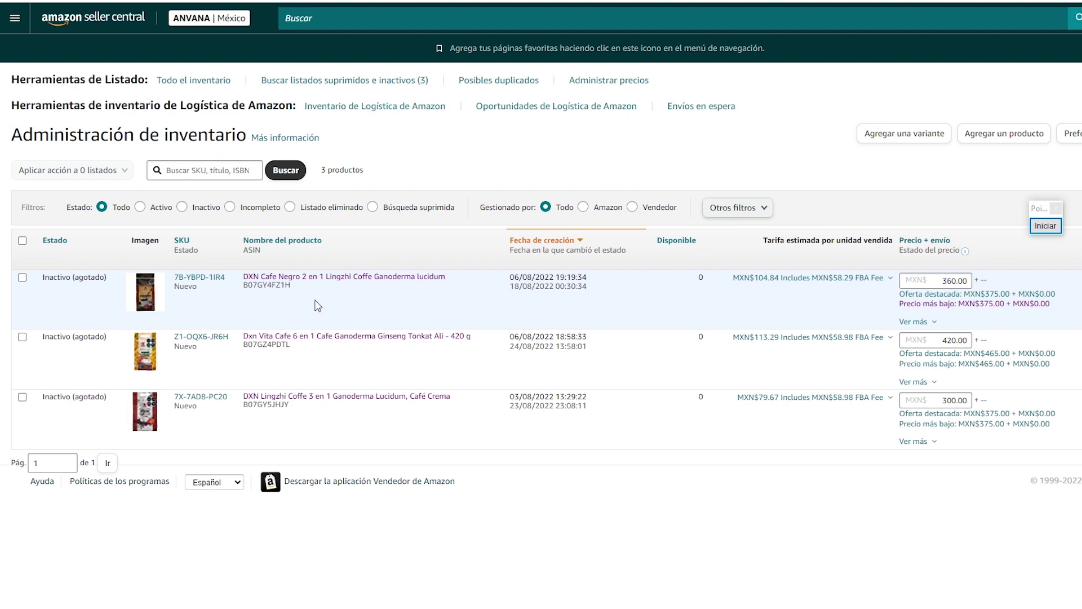
- Mark the DXN Cafe Negro 2 en 1 and Dxn Vita Cafe 6 en 1 inventory listings with temporary red arrows
drag(1042, 211, 945, 45)
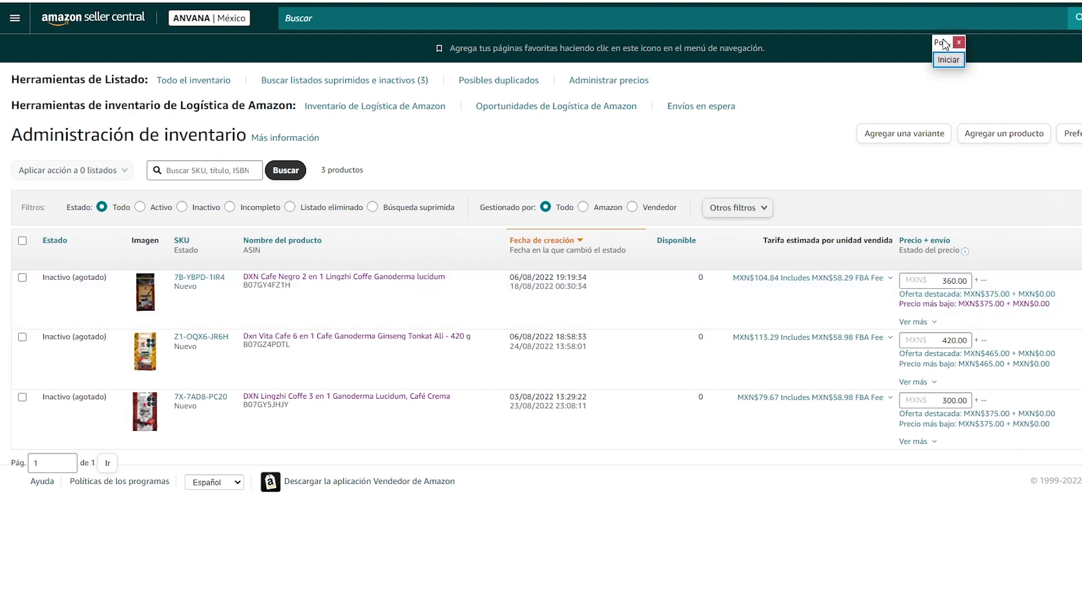
click(949, 59)
drag(74, 121, 129, 267)
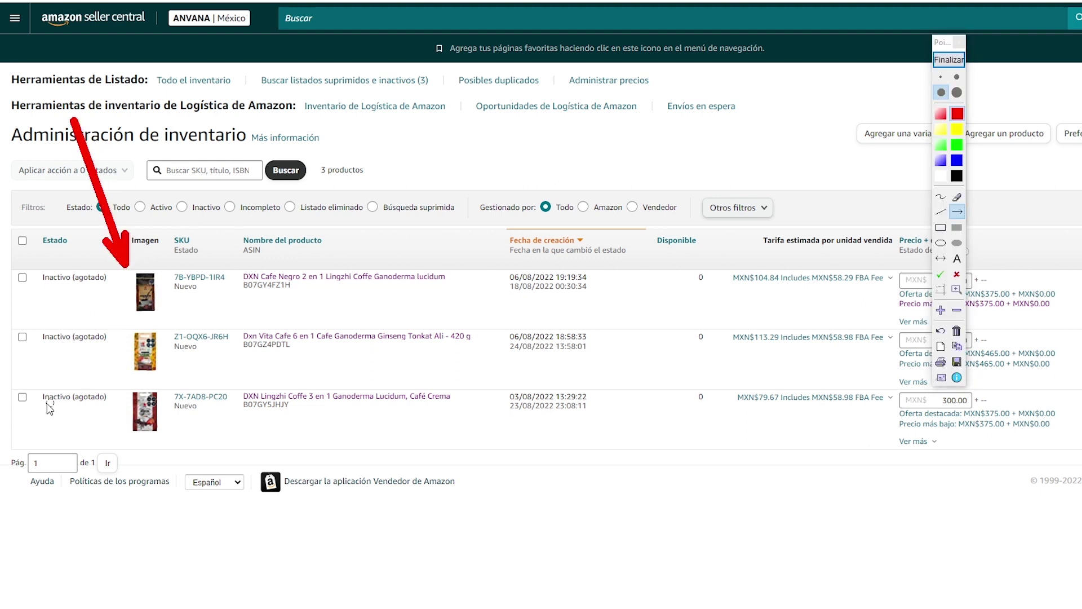
drag(2, 458, 130, 366)
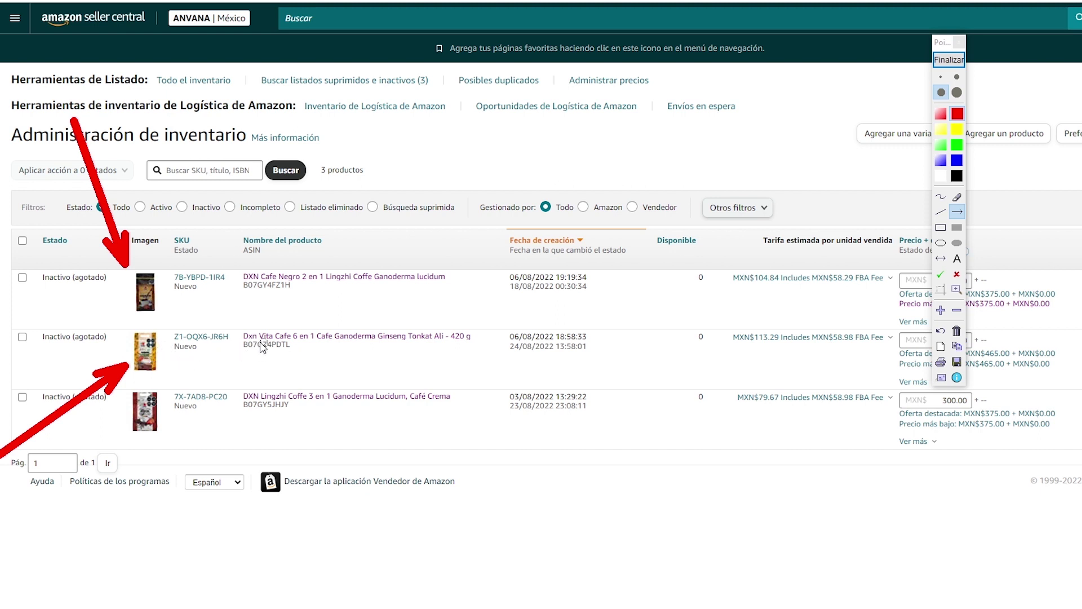
click(948, 59)
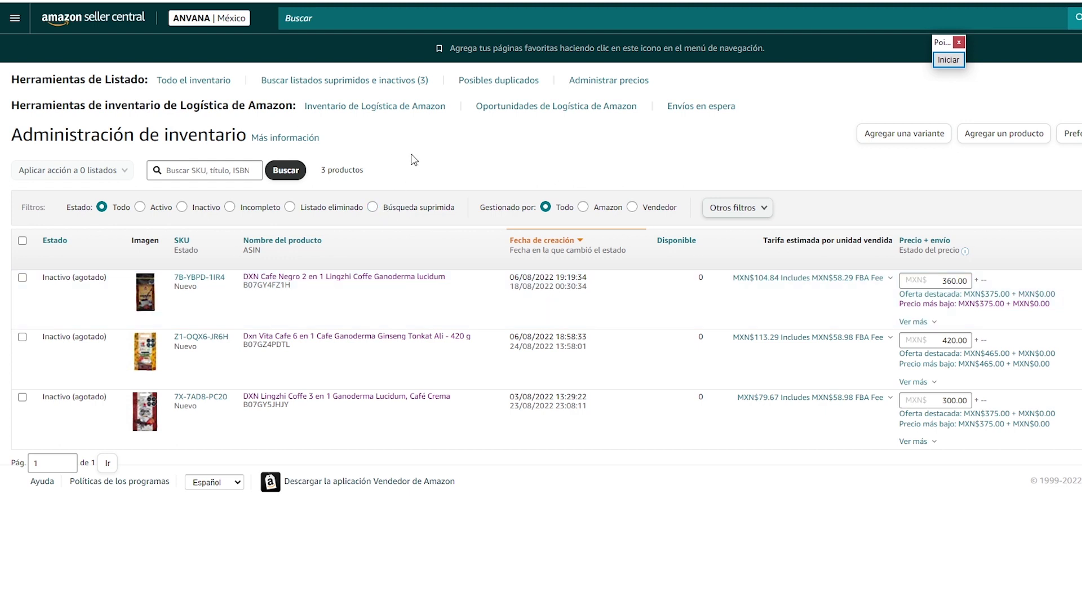
- Mark the main navigation menu on the inventory page with a temporary red arrow, and clear it
click(951, 62)
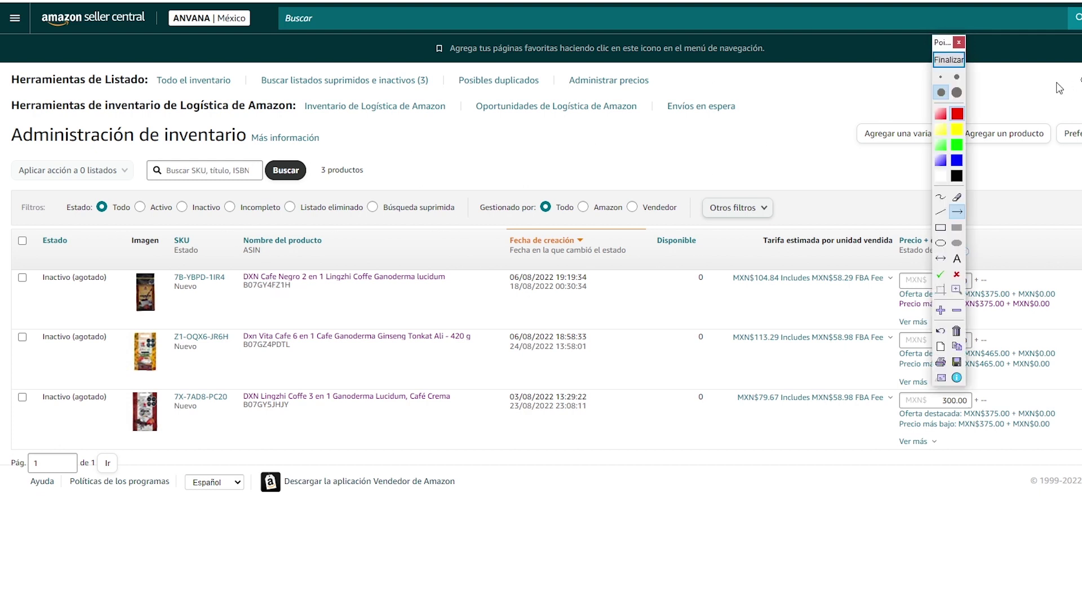
drag(204, 299, 78, 97)
drag(125, 141, 28, 36)
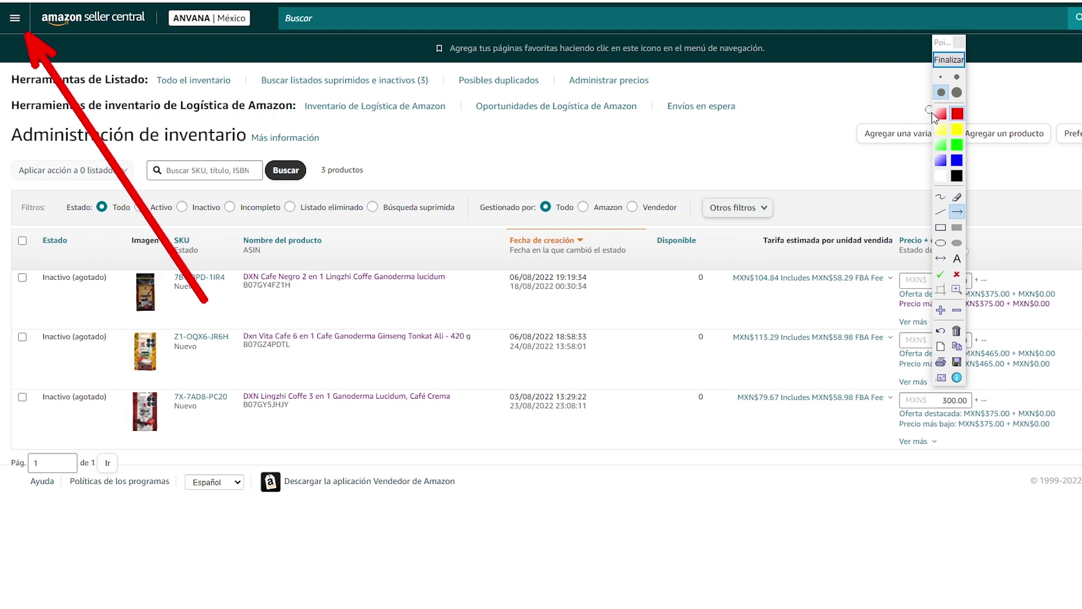
click(949, 59)
- Open the Agregar productos page from the Catálogo section
click(15, 18)
mouse_move(41, 55)
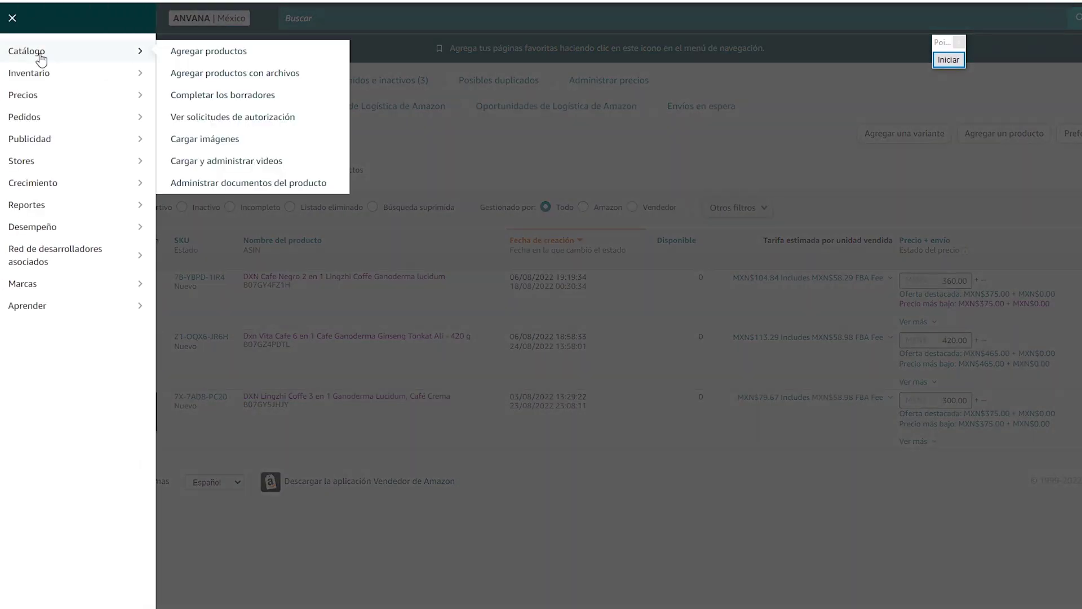
click(209, 51)
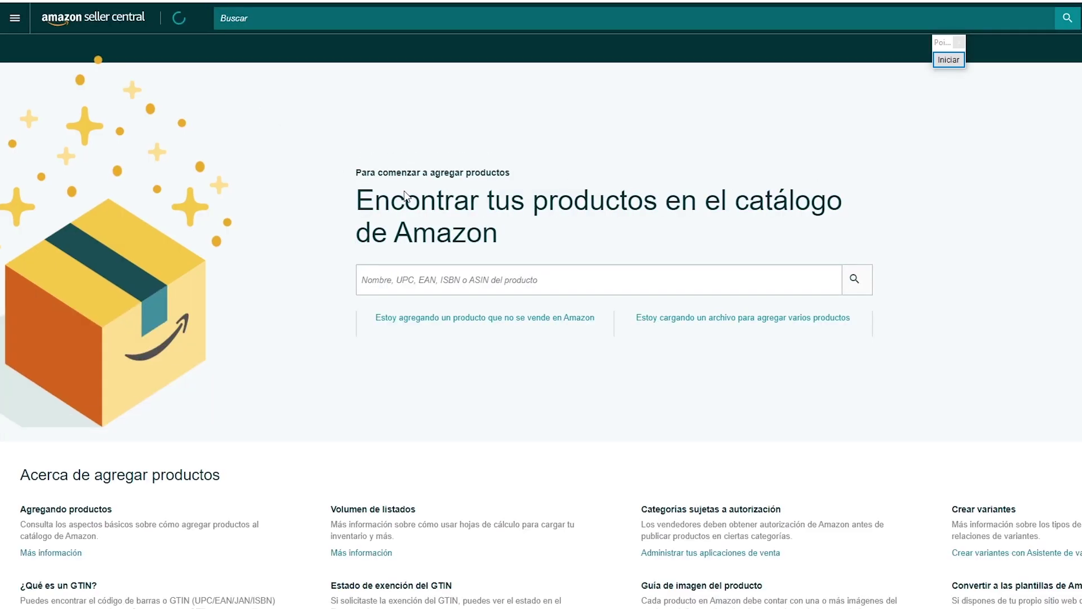
- Point out the option for adding a product not sold on Amazon with a temporary arrow, and choose it
click(949, 59)
drag(408, 466, 433, 332)
click(948, 59)
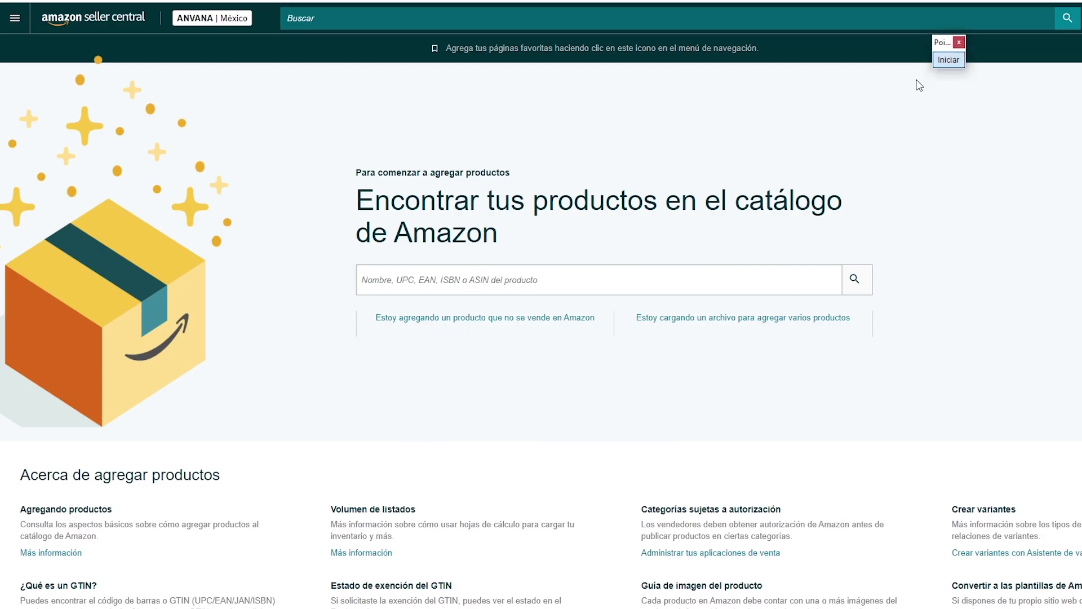
click(524, 319)
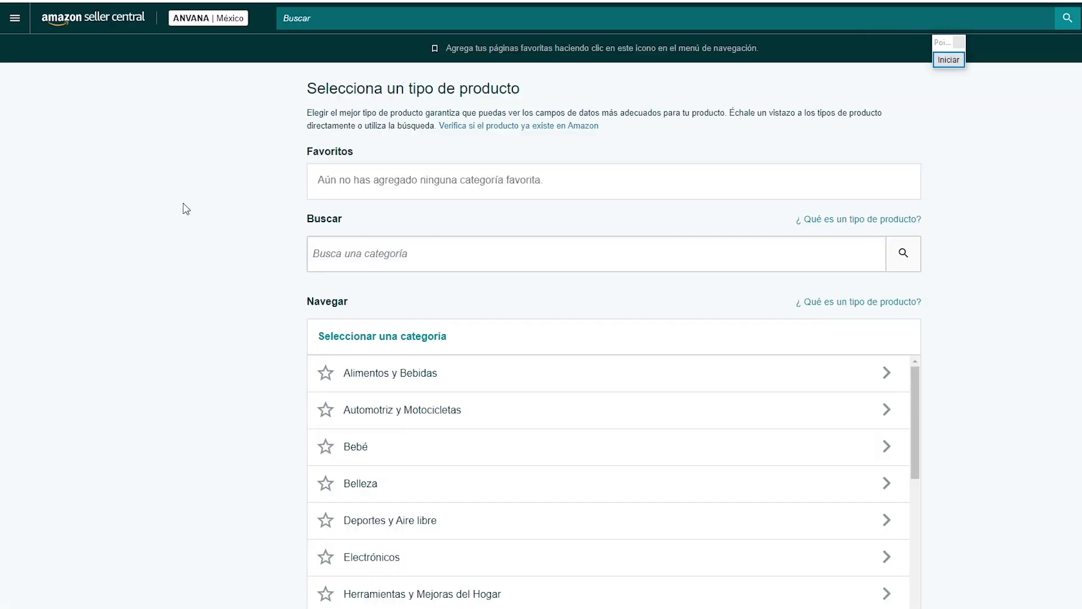
- Mark the Seleccionar una categoría list with a temporary red arrow, and clear it
scroll(160, 256, down, 2)
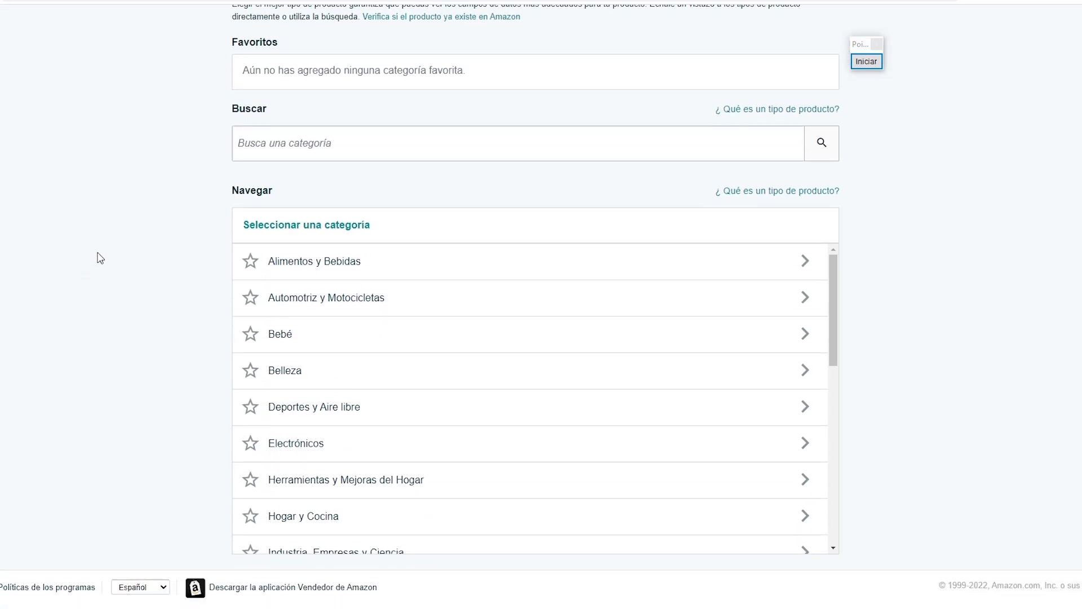
click(870, 66)
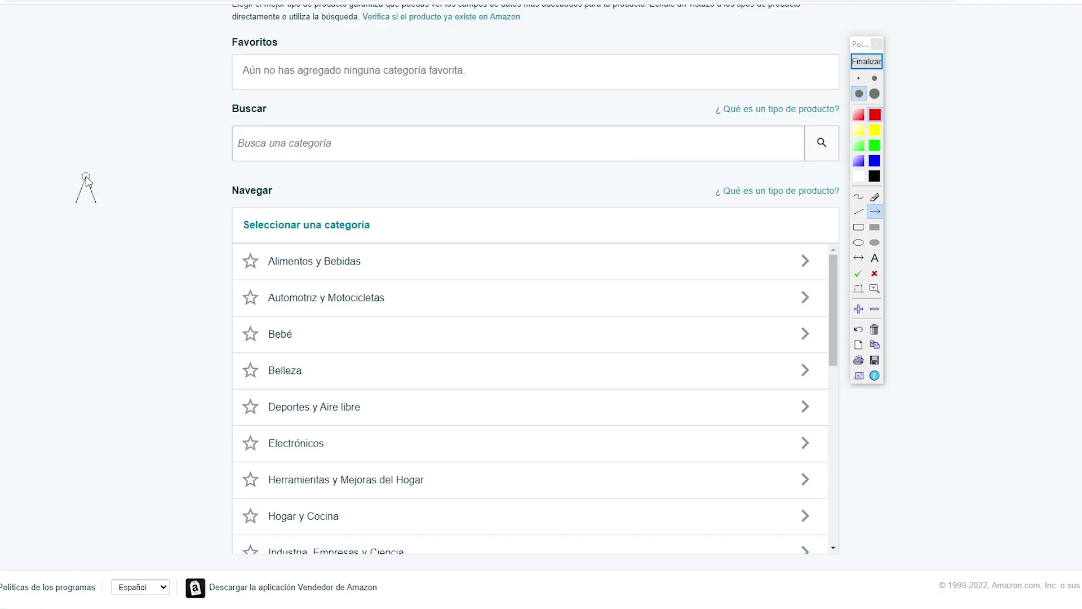
drag(84, 175, 220, 216)
click(871, 60)
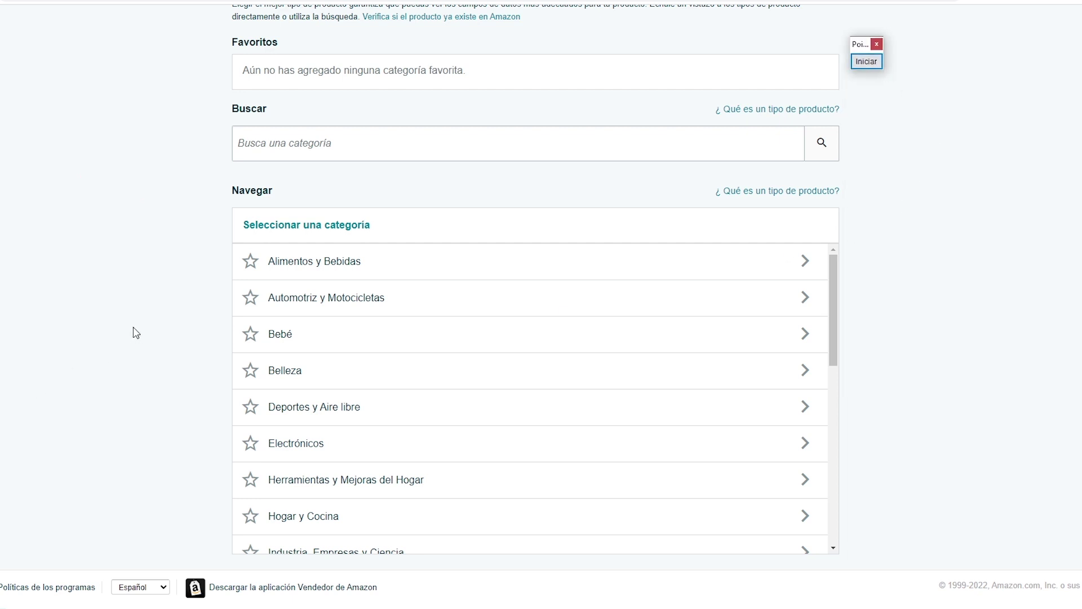
- Choose the product type Café Molido under Alimentos y Bebidas > Café, Té y Bebidas > Café
click(297, 268)
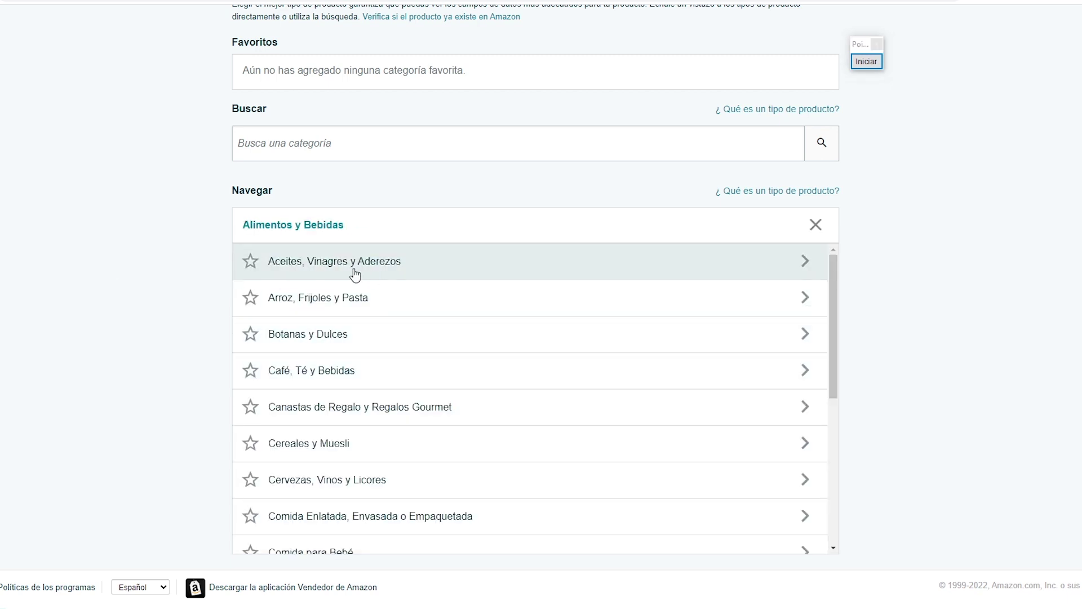
click(320, 375)
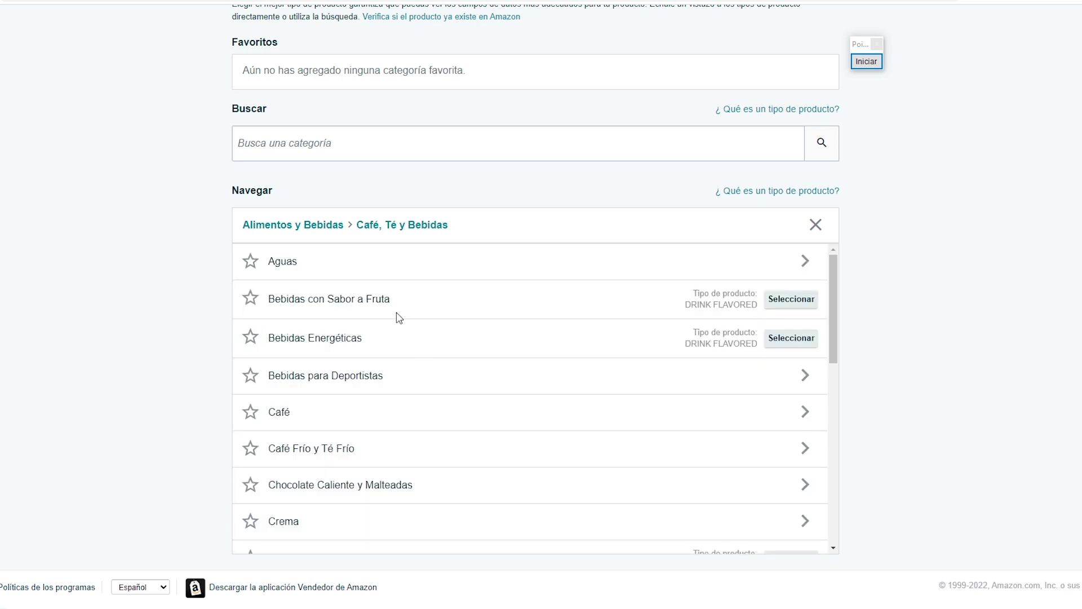
scroll(399, 317, down, 2)
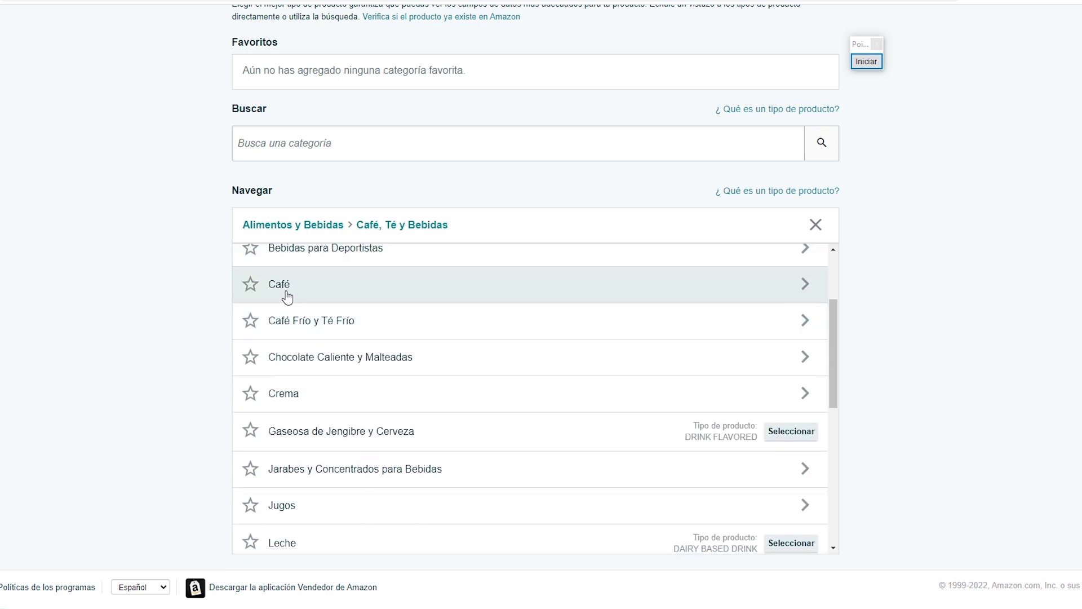
click(285, 294)
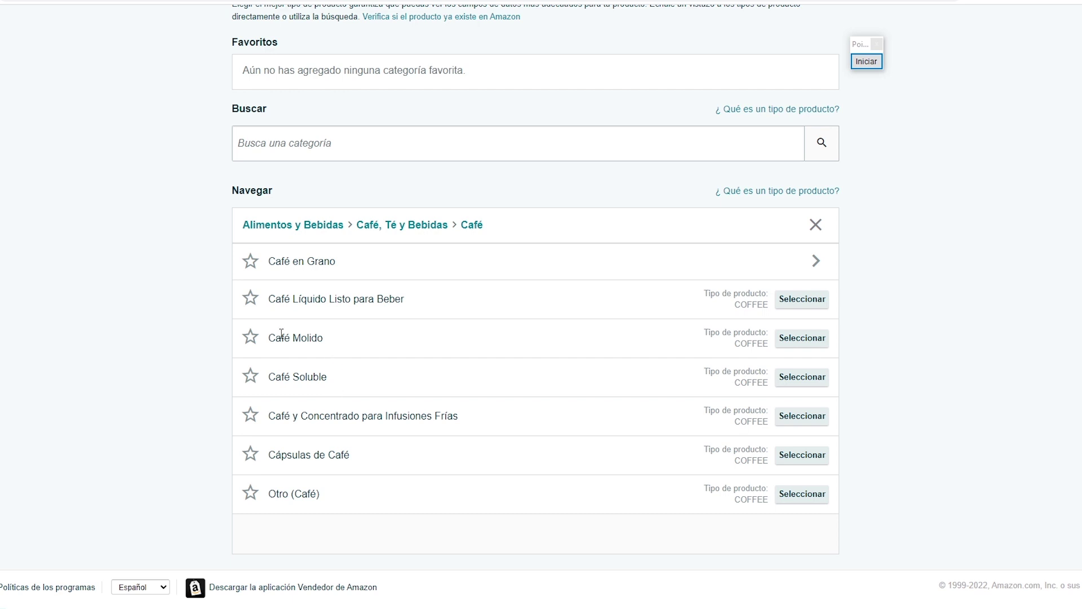
click(803, 341)
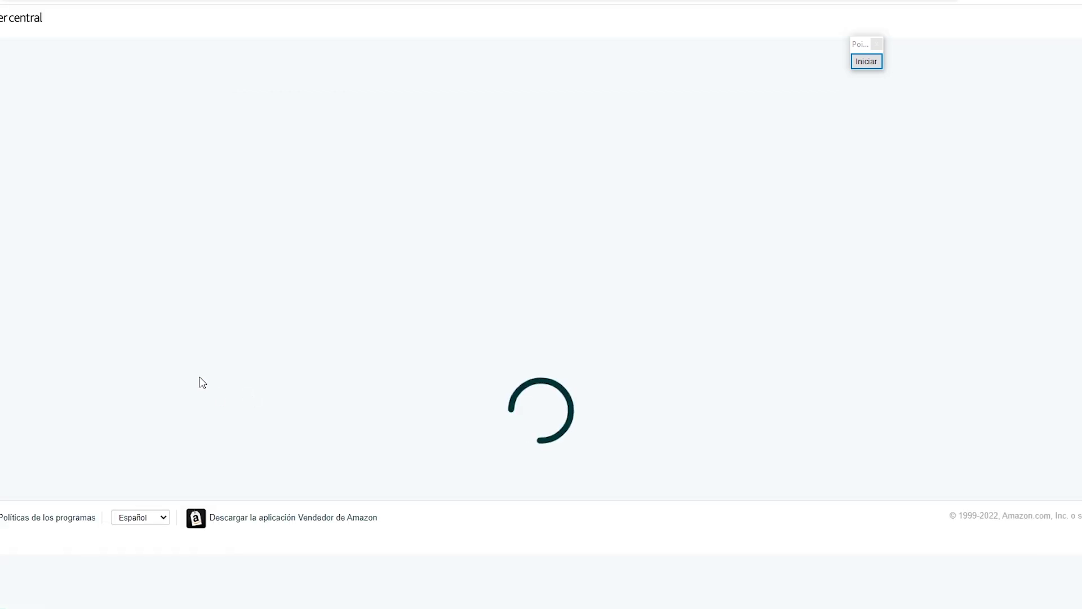
- Mark the Información esencial, Oferta, Imágenes, Descripción and Más detalles sections with temporary red arrows, and clear them
scroll(200, 372, up, 2)
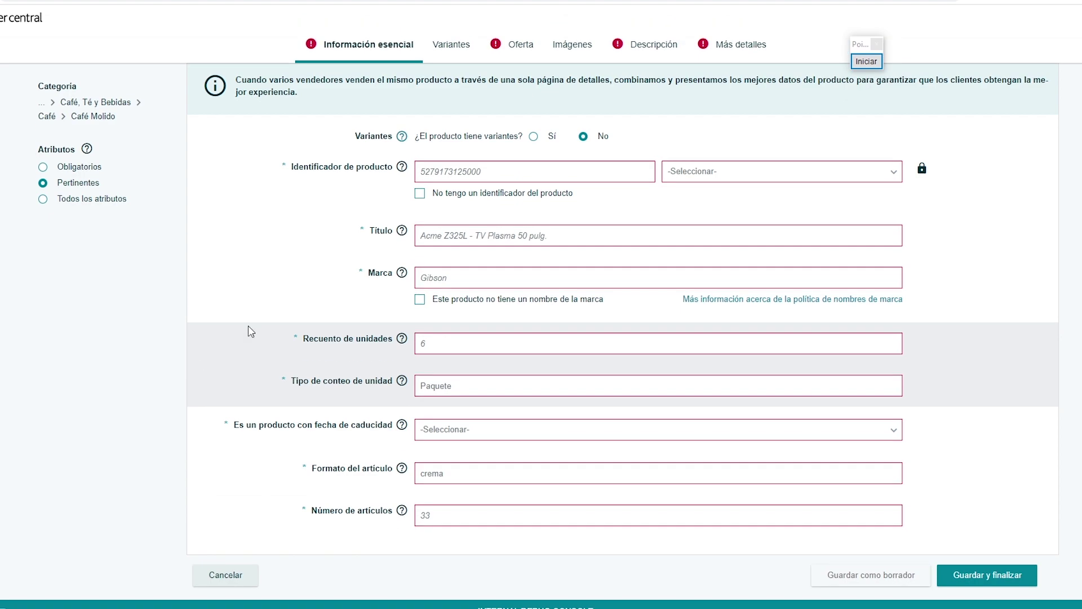
click(866, 61)
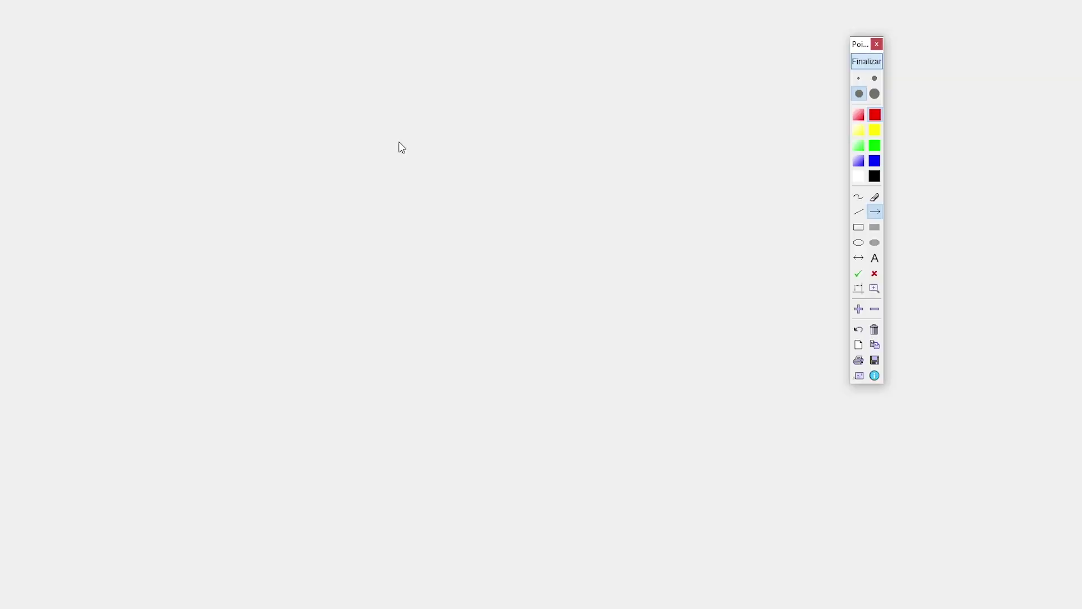
drag(177, 248, 342, 62)
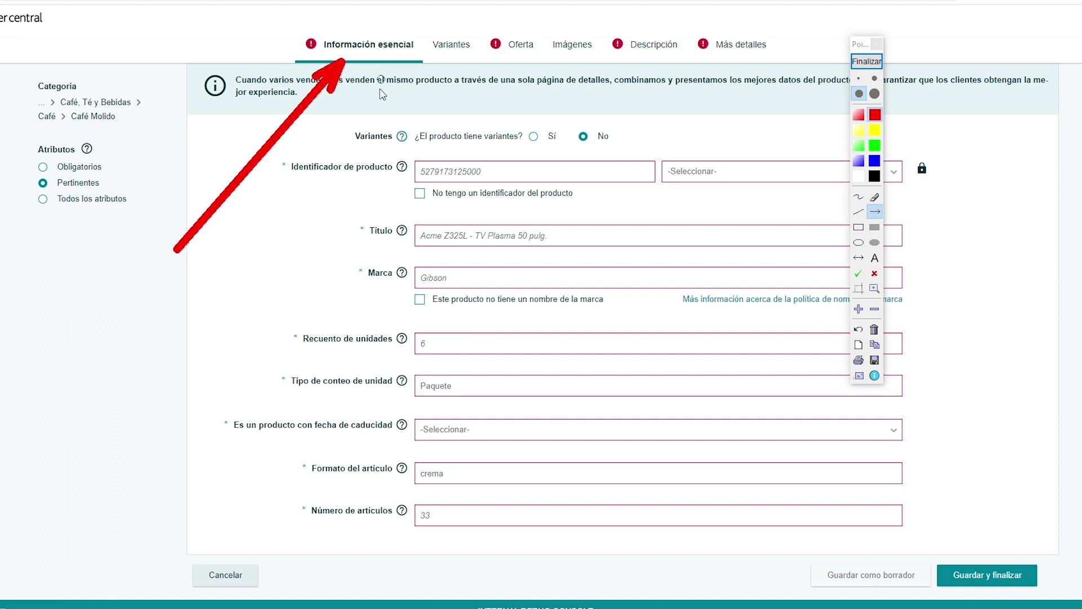
drag(389, 223, 510, 53)
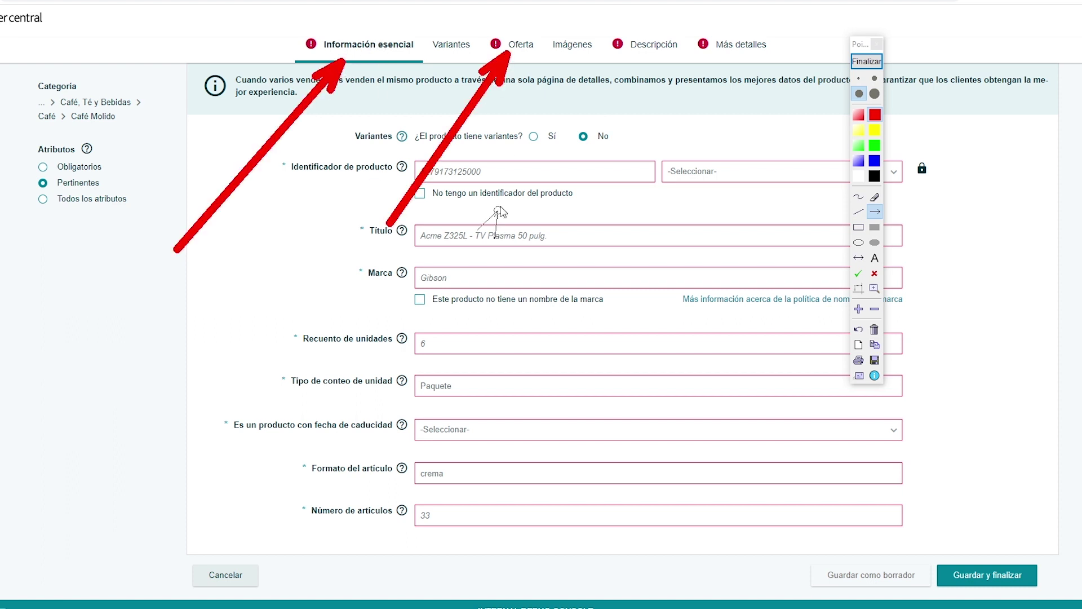
drag(495, 217, 569, 56)
drag(610, 196, 655, 64)
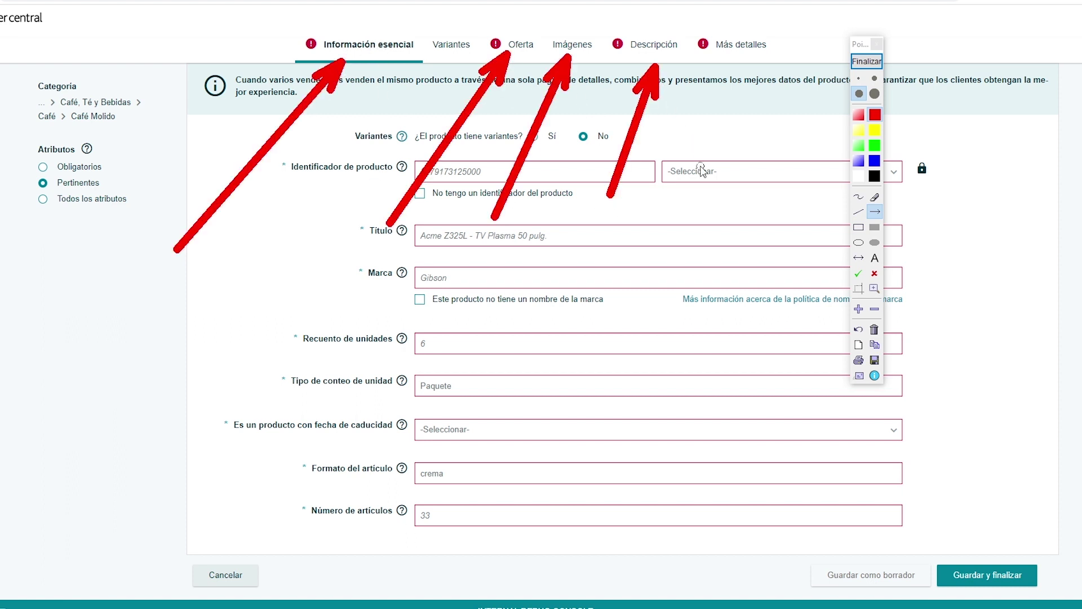
drag(699, 168, 730, 59)
click(880, 65)
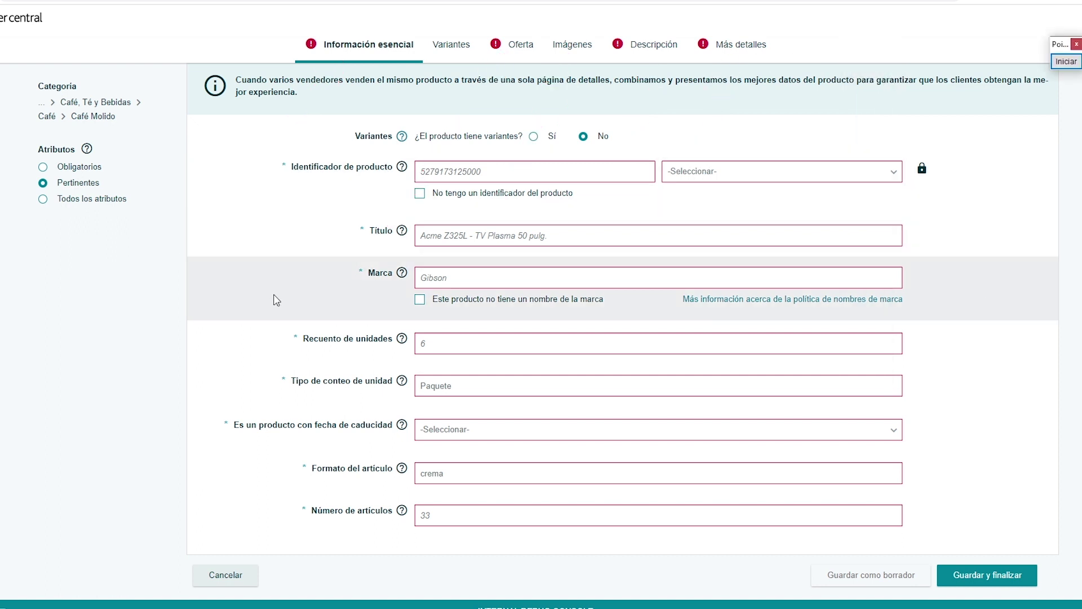
- Examine the Identificador de producto field with its identifier types, and the Título and Marca fields
drag(317, 170, 388, 168)
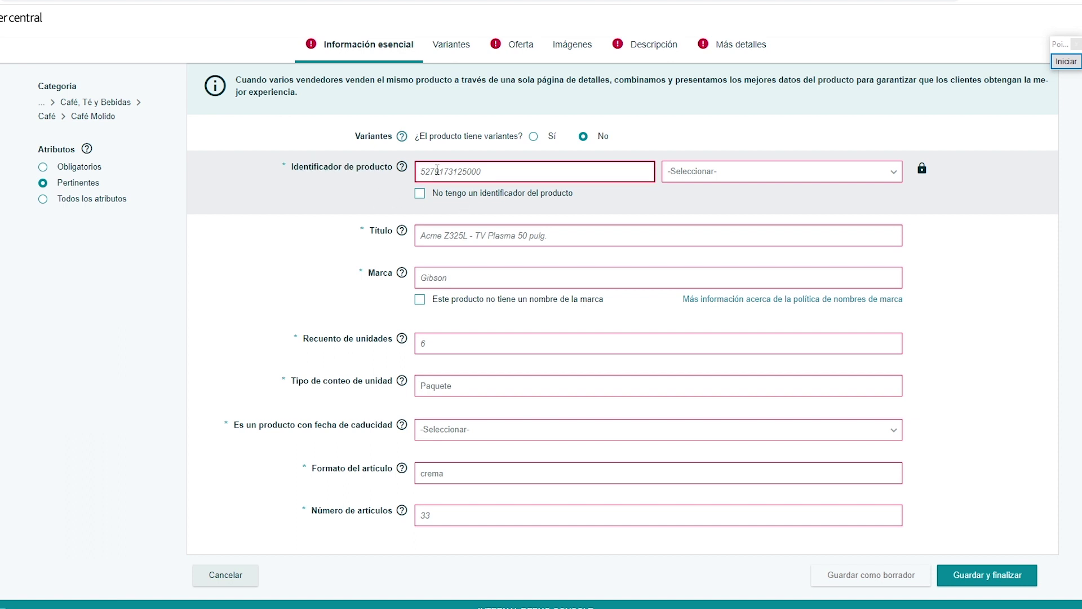
click(743, 171)
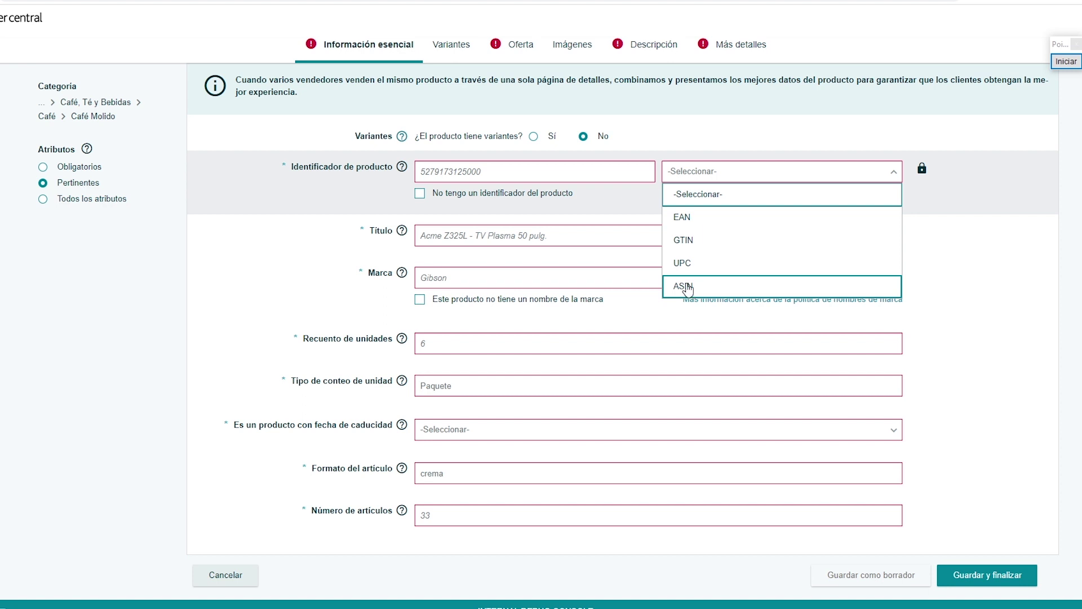
click(440, 176)
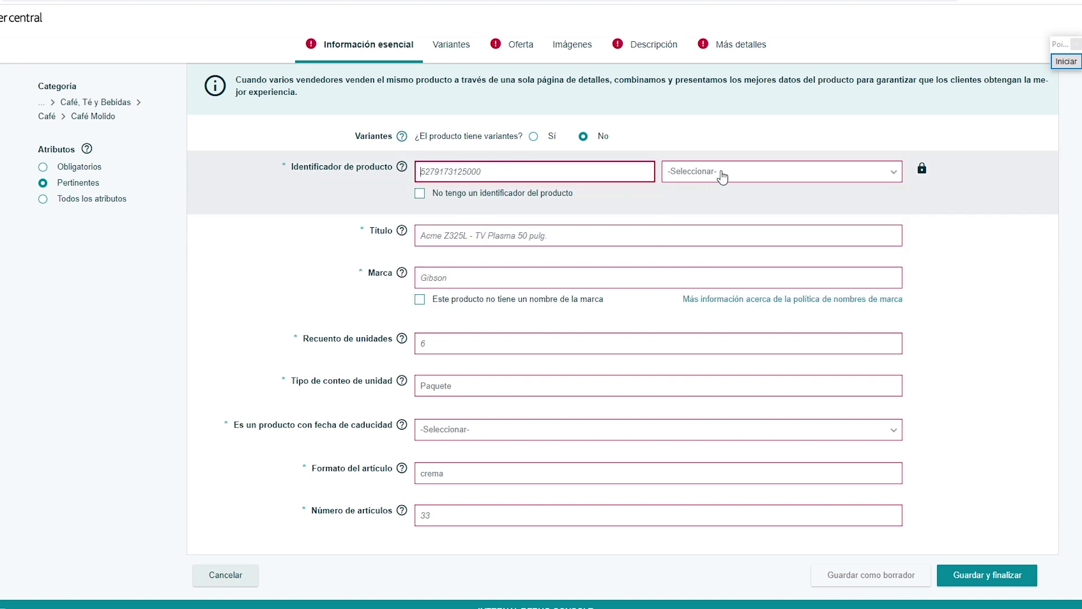
drag(333, 239, 439, 236)
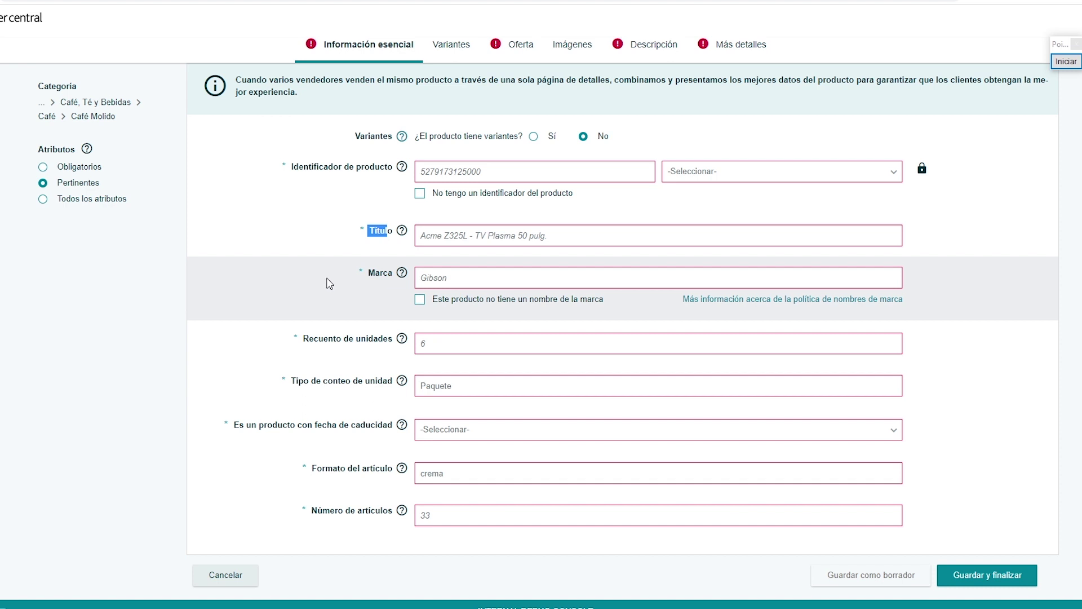
click(370, 273)
- Review the Recuento de unidades field and the choices for Tipo de conteo de unidad and Es un producto con fecha de caducidad
scroll(236, 282, down, 2)
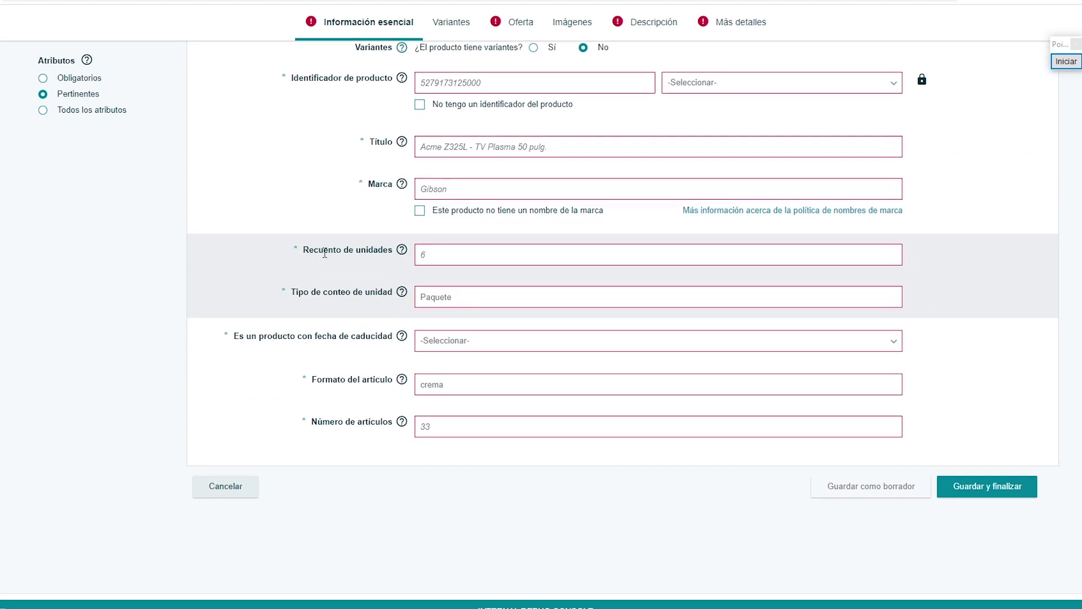
click(440, 252)
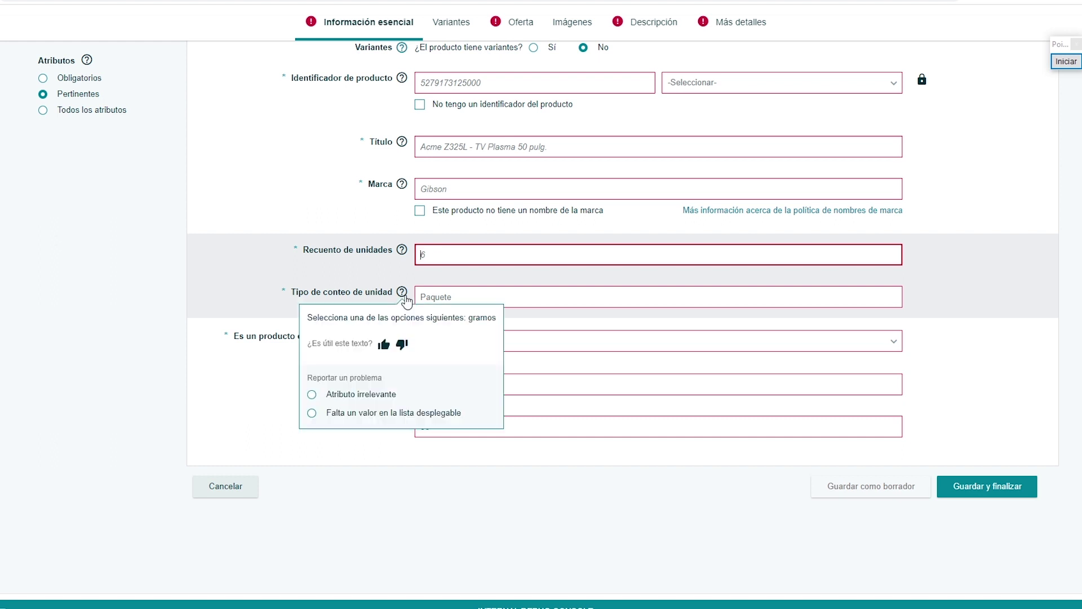
click(436, 297)
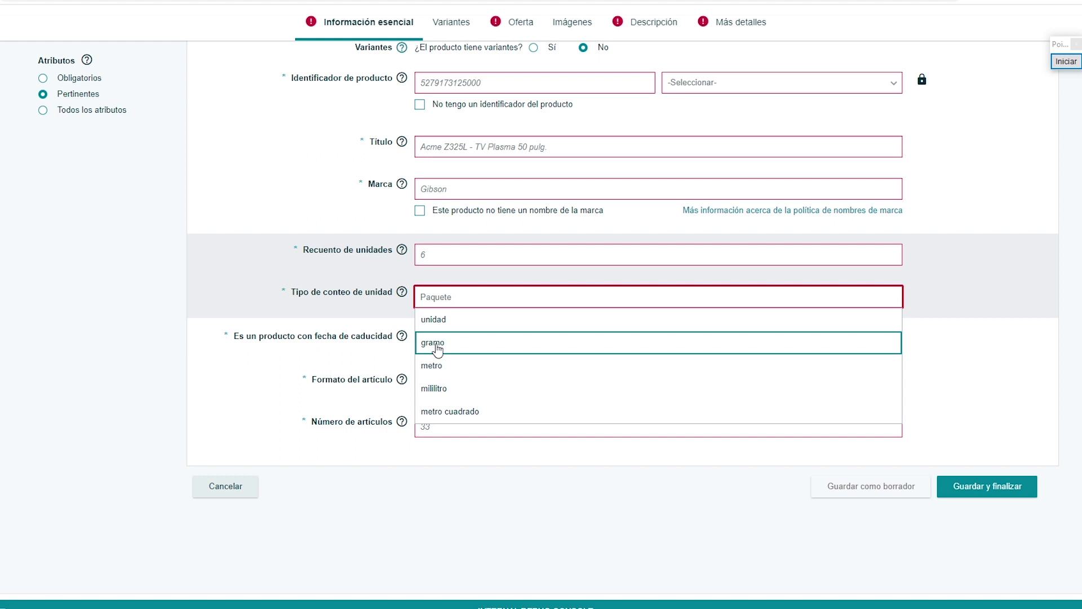
click(236, 369)
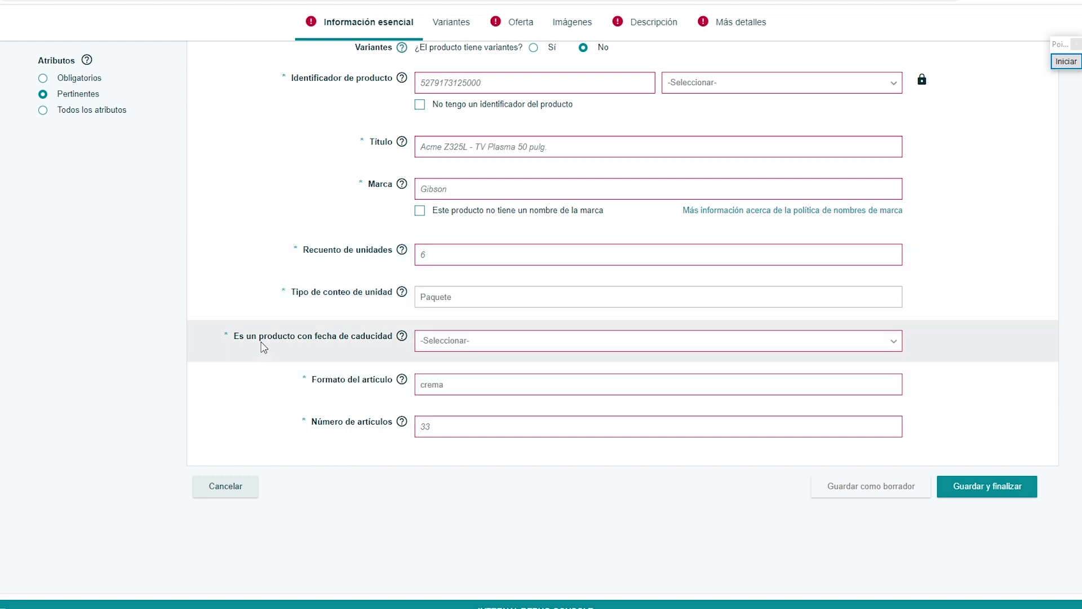
click(453, 343)
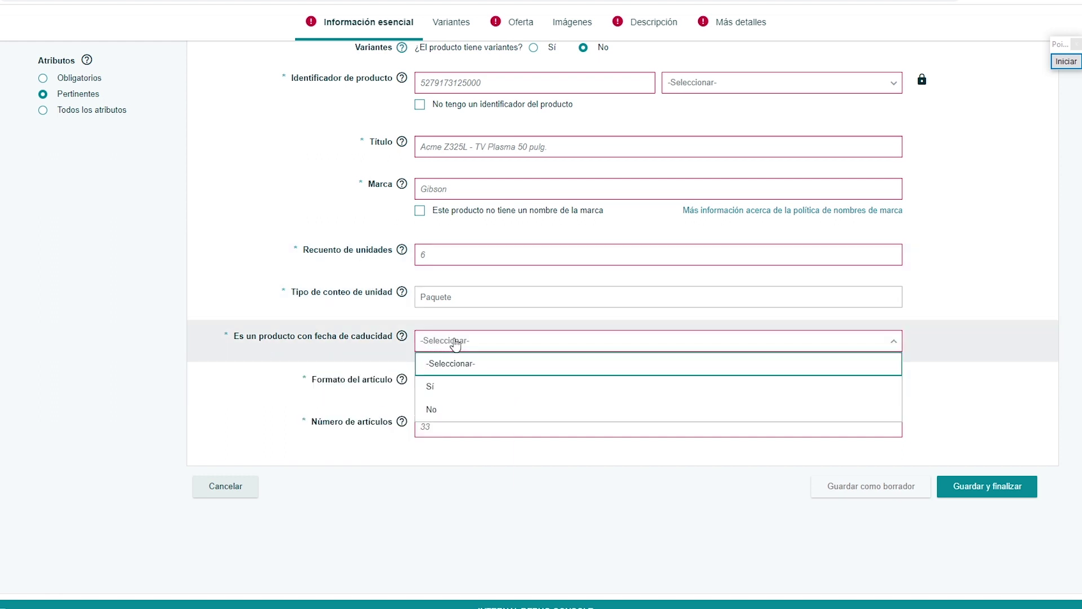
click(204, 402)
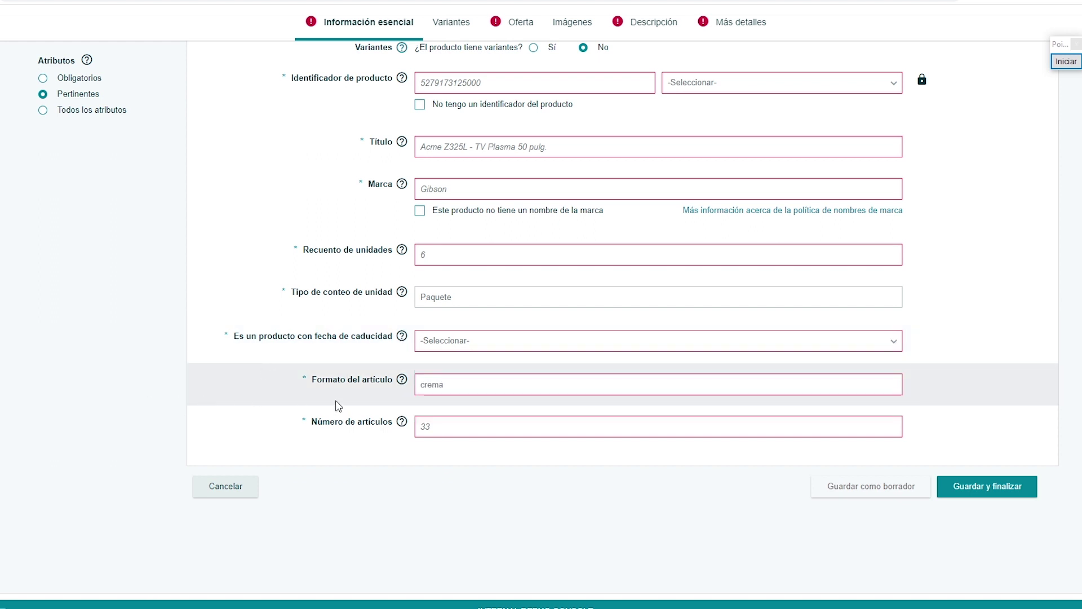
- Set Formato del artículo to Molido and Número de artículos to 1
click(468, 391)
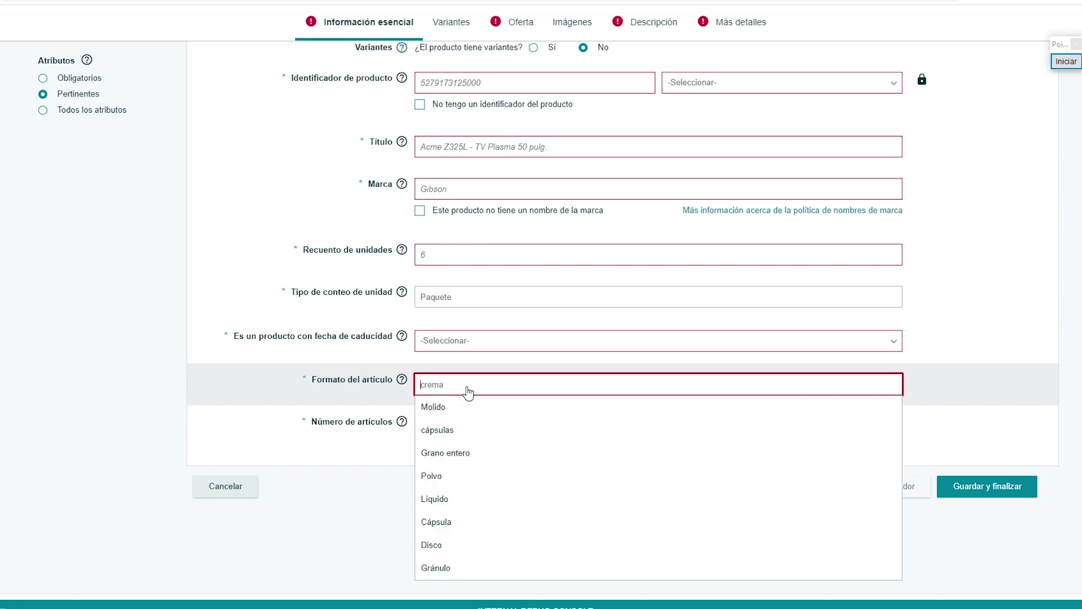
click(435, 412)
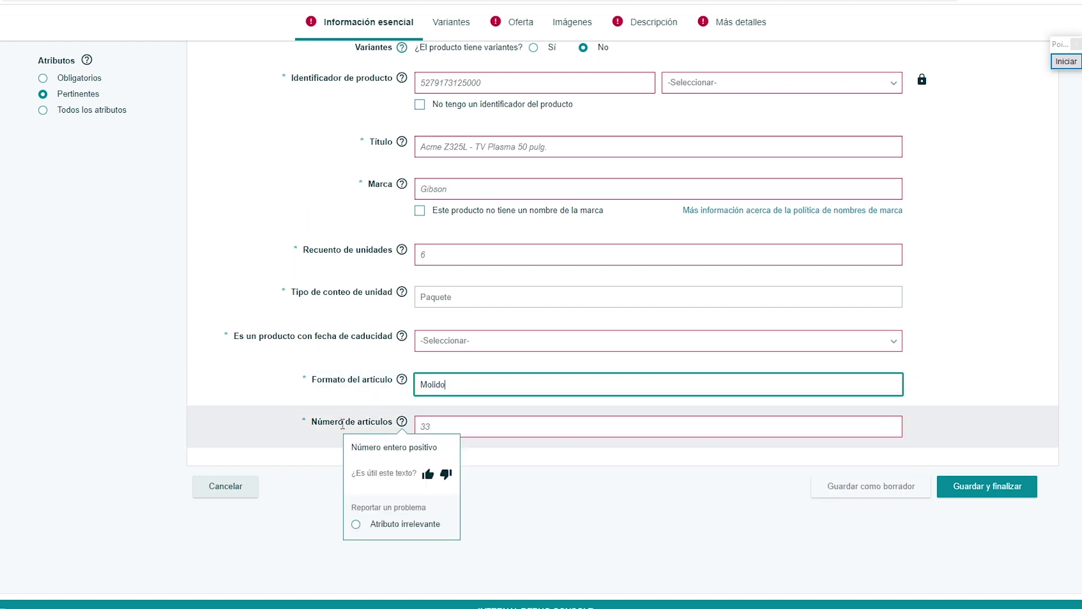
click(429, 429)
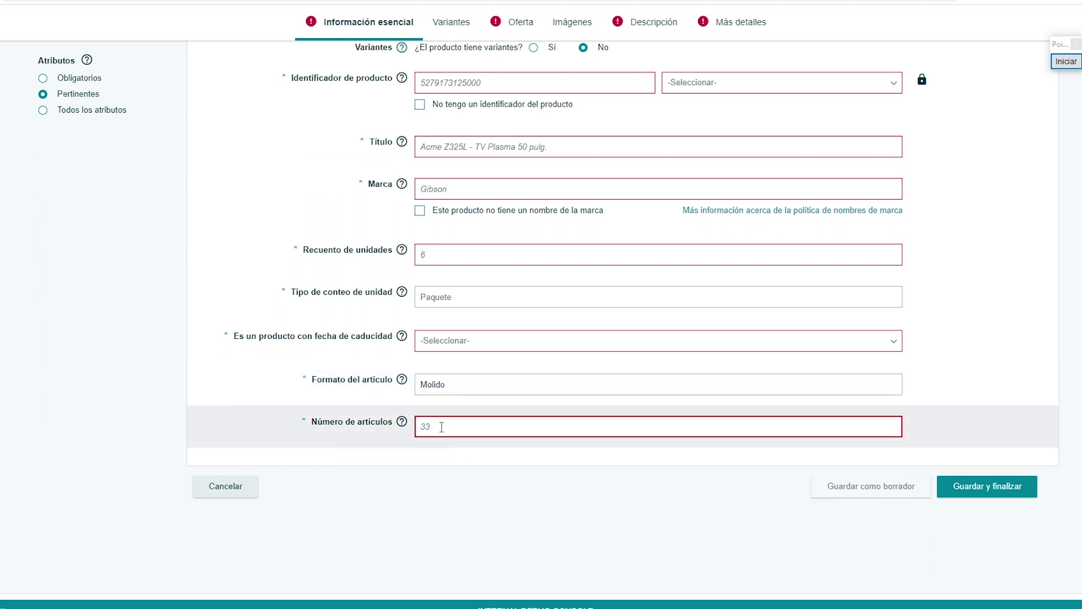
text(1)
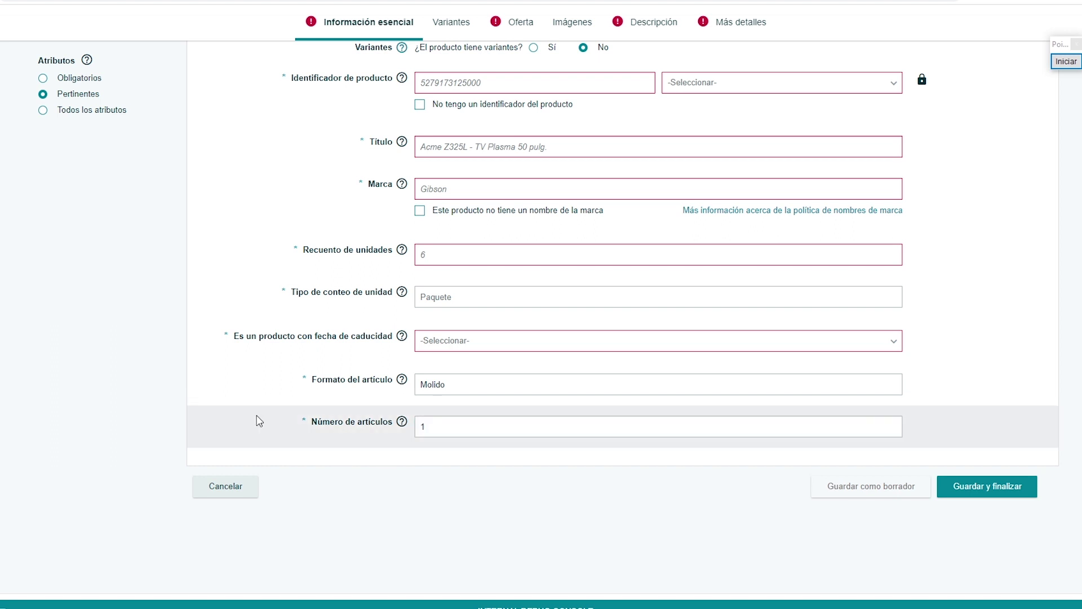
- Review the listing's Oferta fields and logistics channel options, and the image upload slots under Imágenes
scroll(259, 421, up, 2)
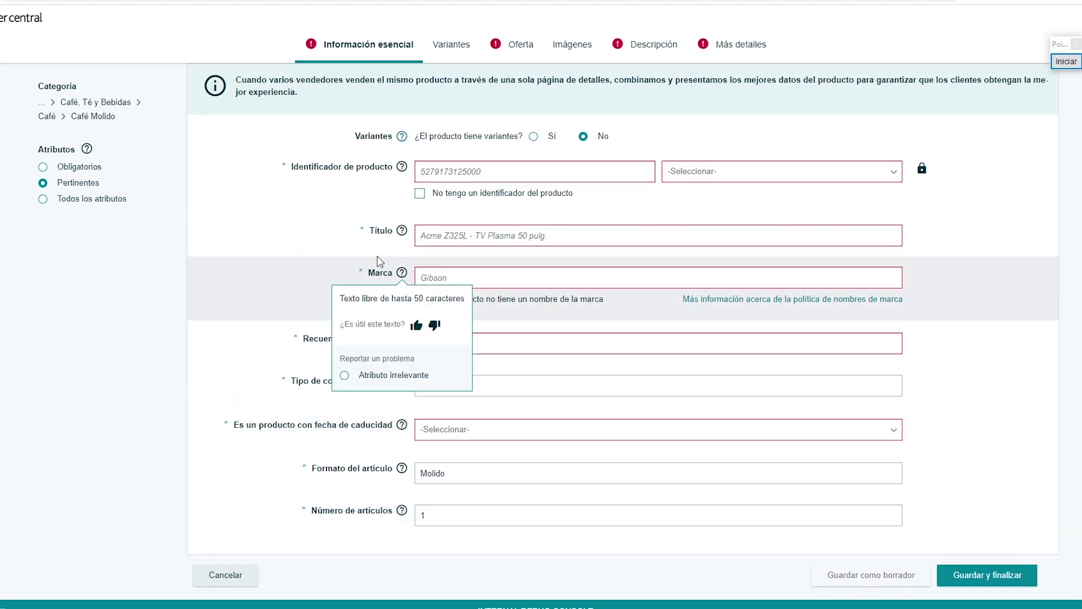
click(515, 48)
scroll(302, 249, up, 1)
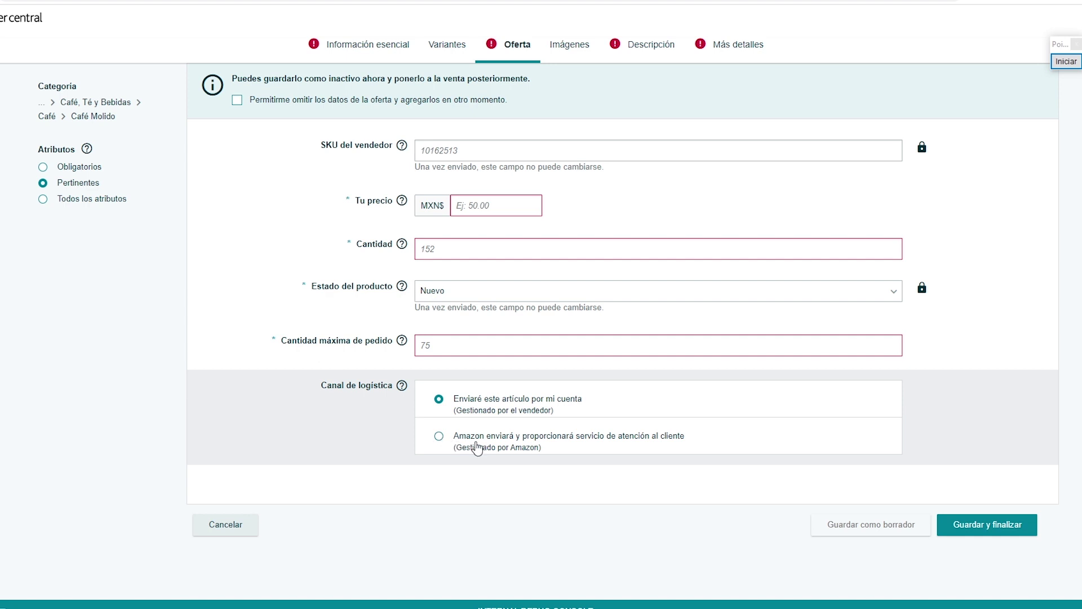
click(569, 54)
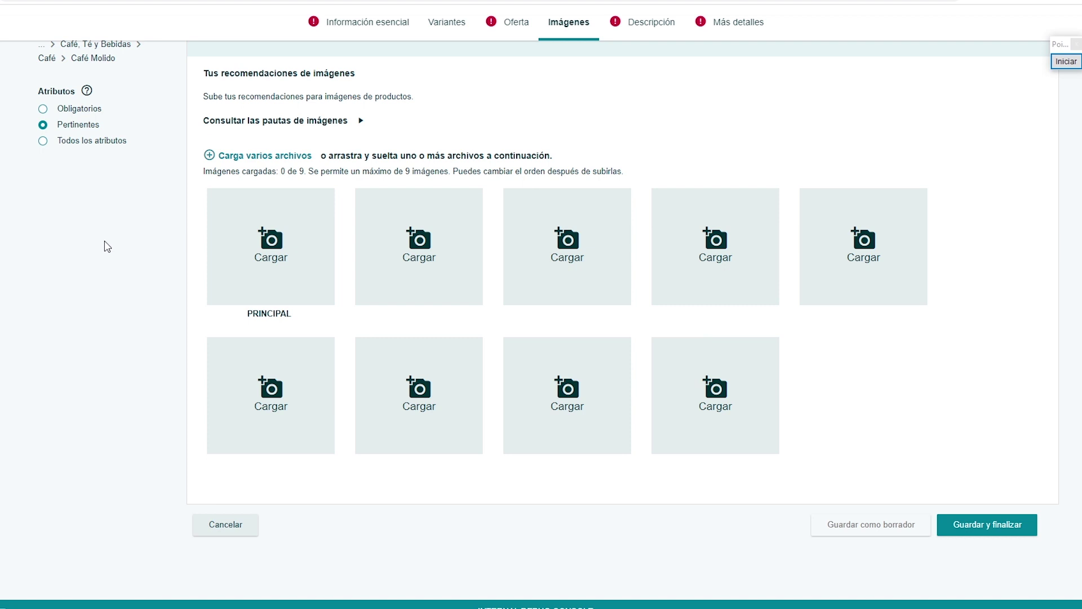
- Enter "delicioso cafe molido" as the Viñeta in the Descripción section and add a second, empty Viñeta field
click(658, 25)
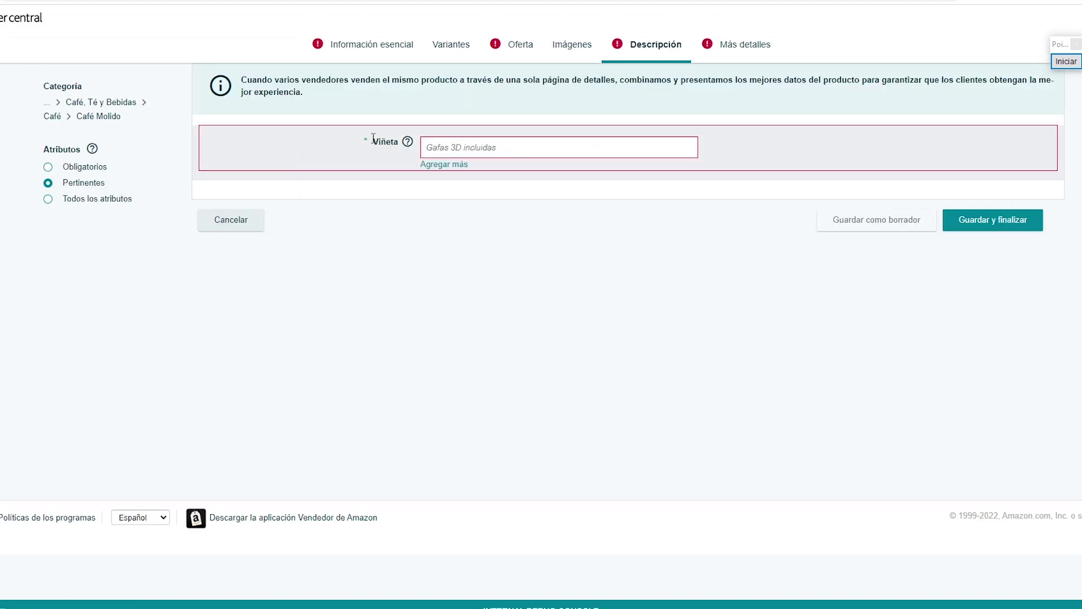
click(445, 148)
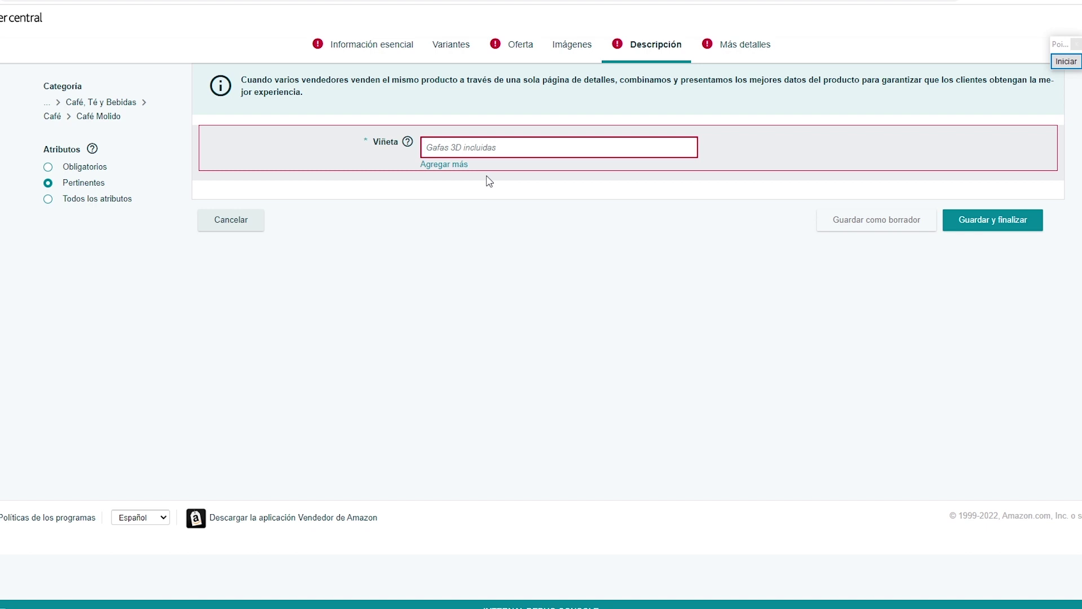
text(delicioso cafe molido)
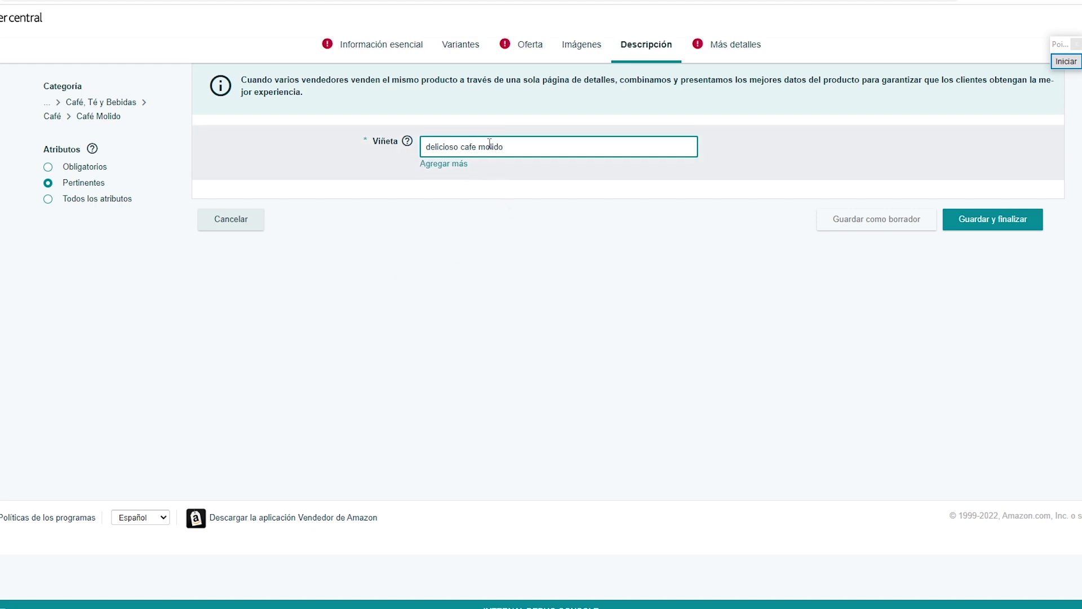
click(445, 164)
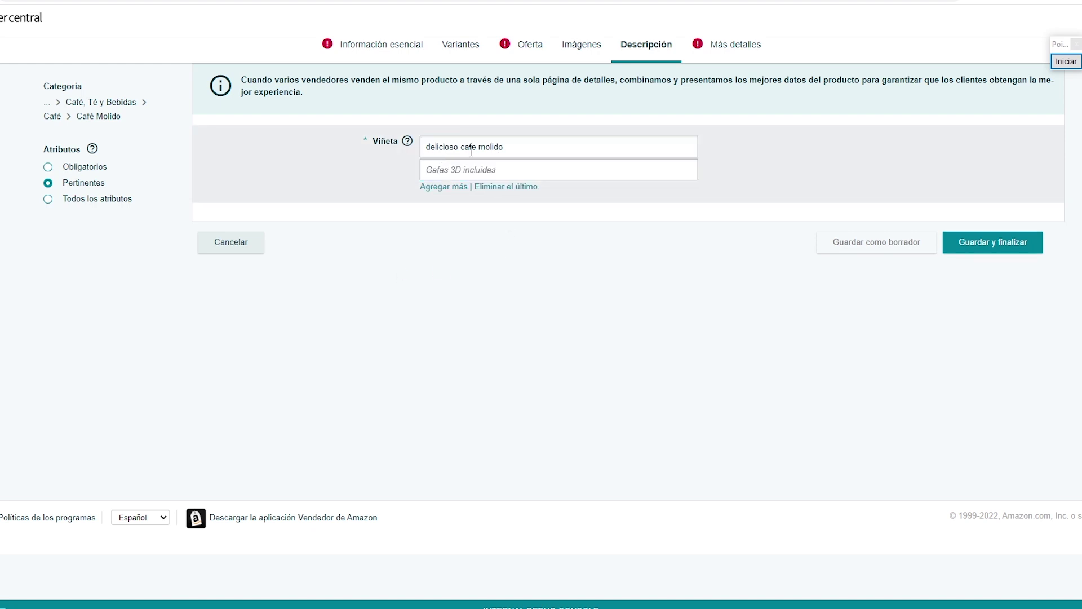
click(449, 170)
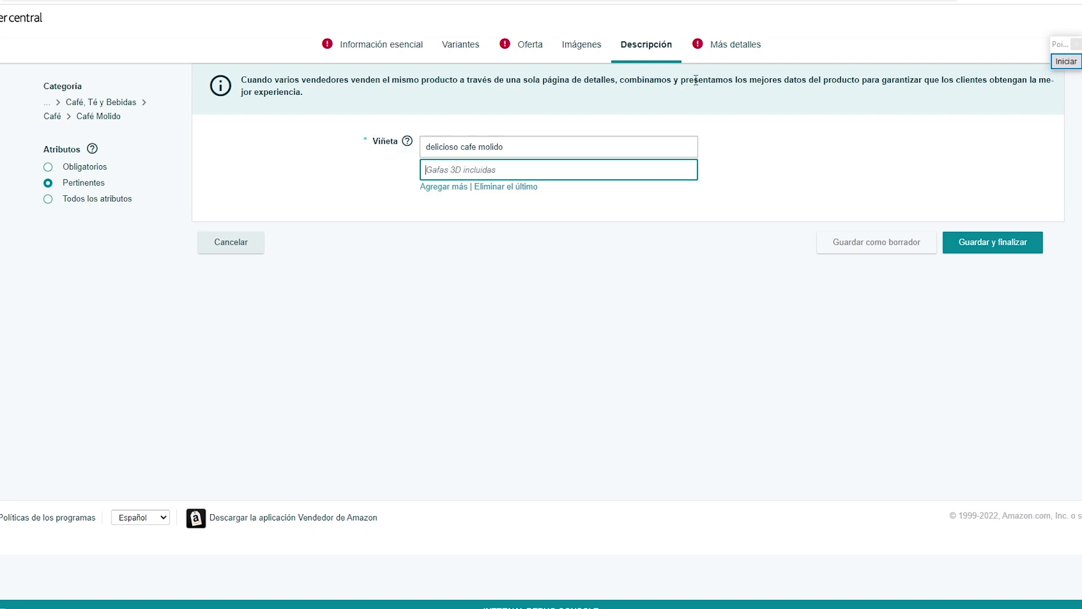
- Review the required fields under Más detalles, including liquid contents, heat sensitivity, Factor de forma and Total Unidades
click(719, 52)
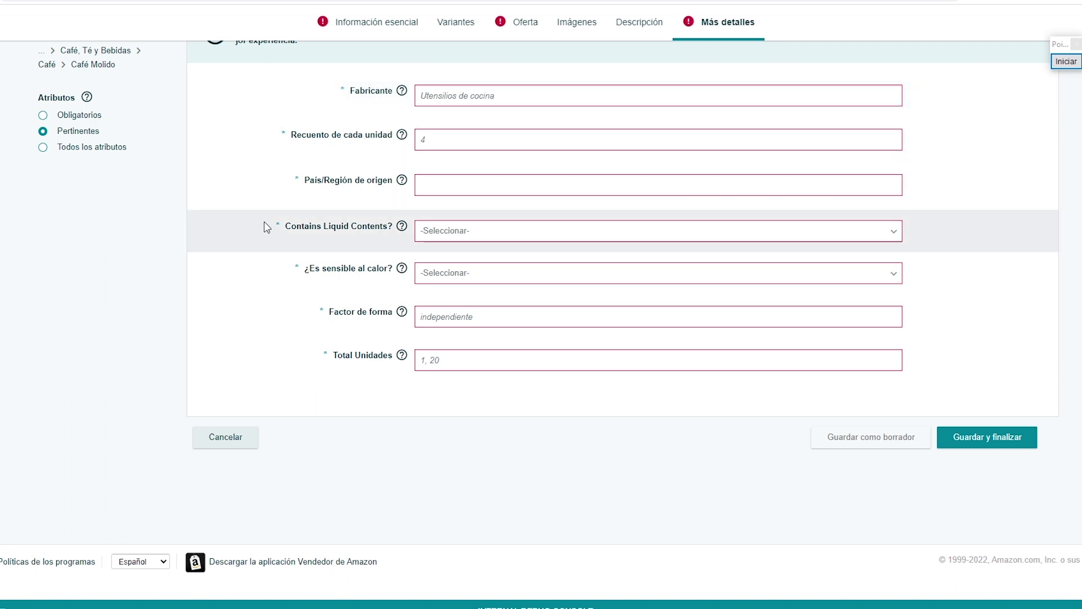
drag(276, 227, 392, 228)
drag(277, 253, 376, 274)
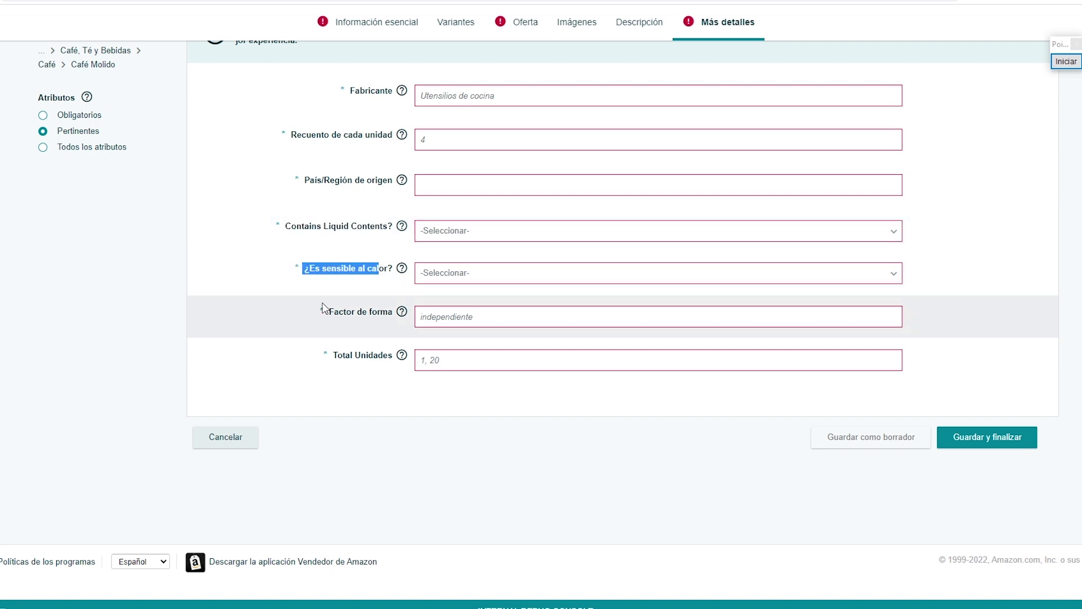
click(470, 324)
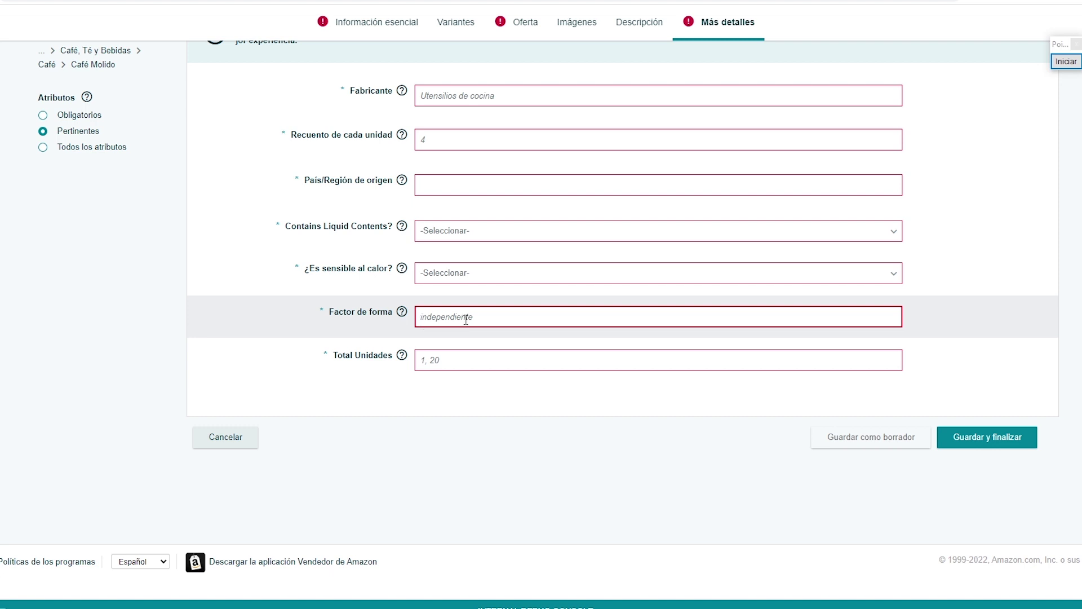
drag(323, 358, 401, 360)
click(328, 391)
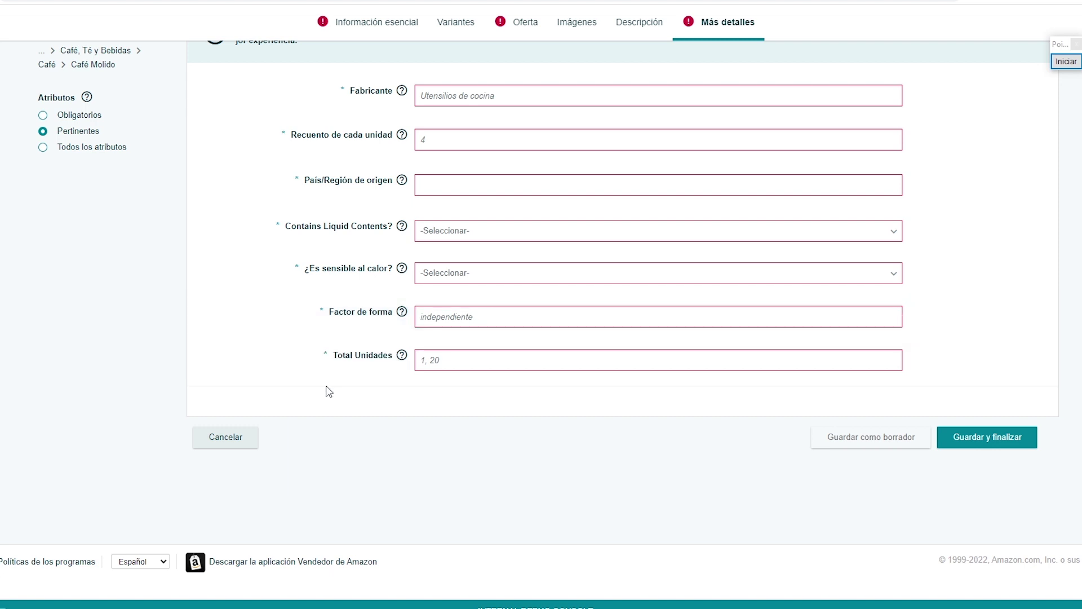
scroll(329, 391, up, 2)
mouse_move(398, 183)
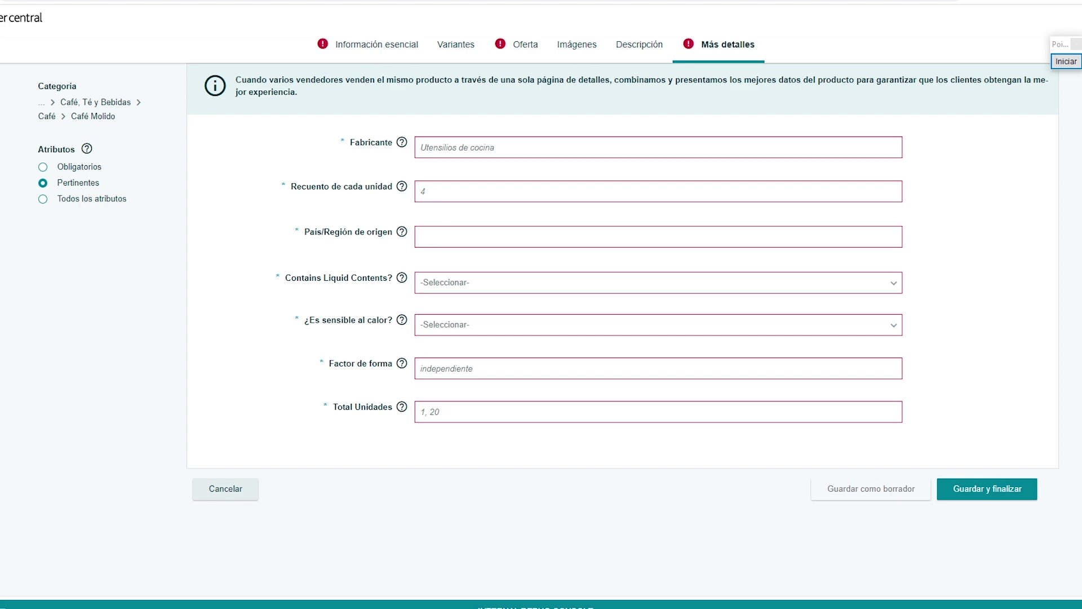
- Point out the Guardar y finalizar option with a temporary red arrow, and clear the markings
click(1065, 62)
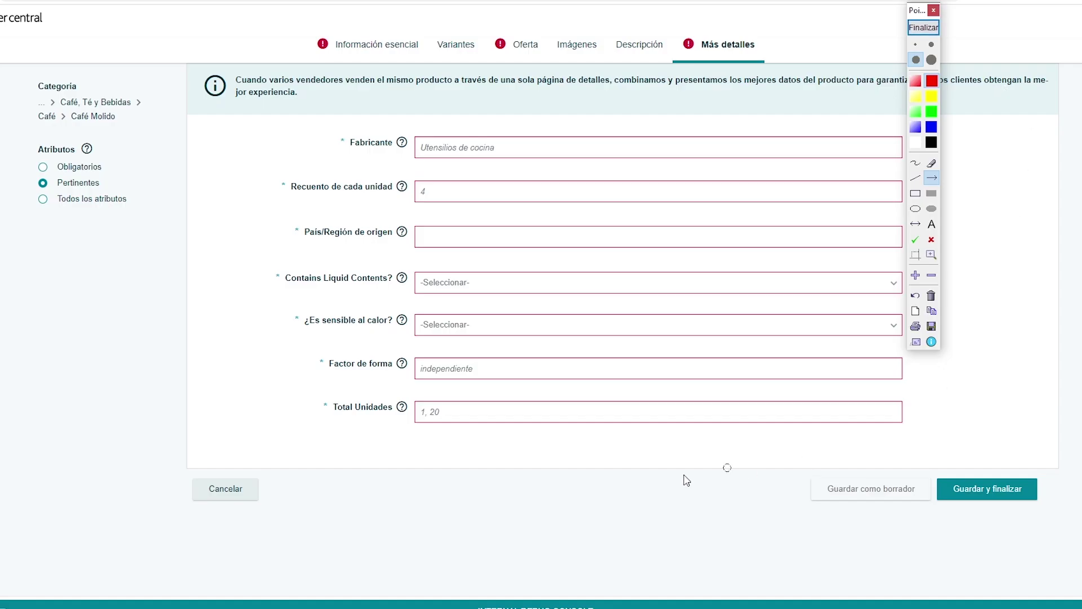
drag(816, 586, 975, 496)
drag(1080, 311, 1029, 430)
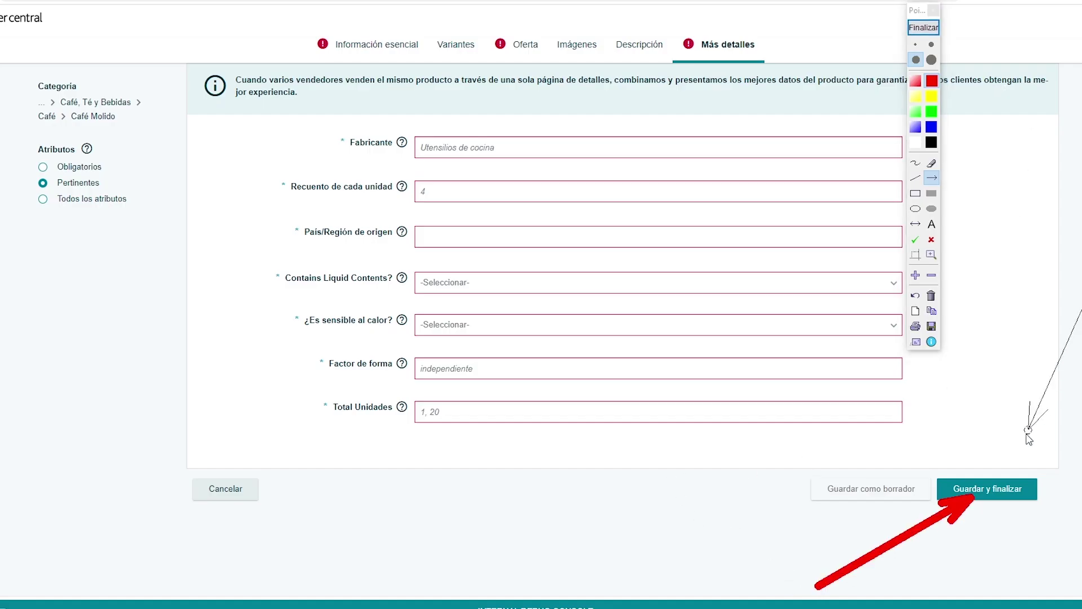
click(924, 27)
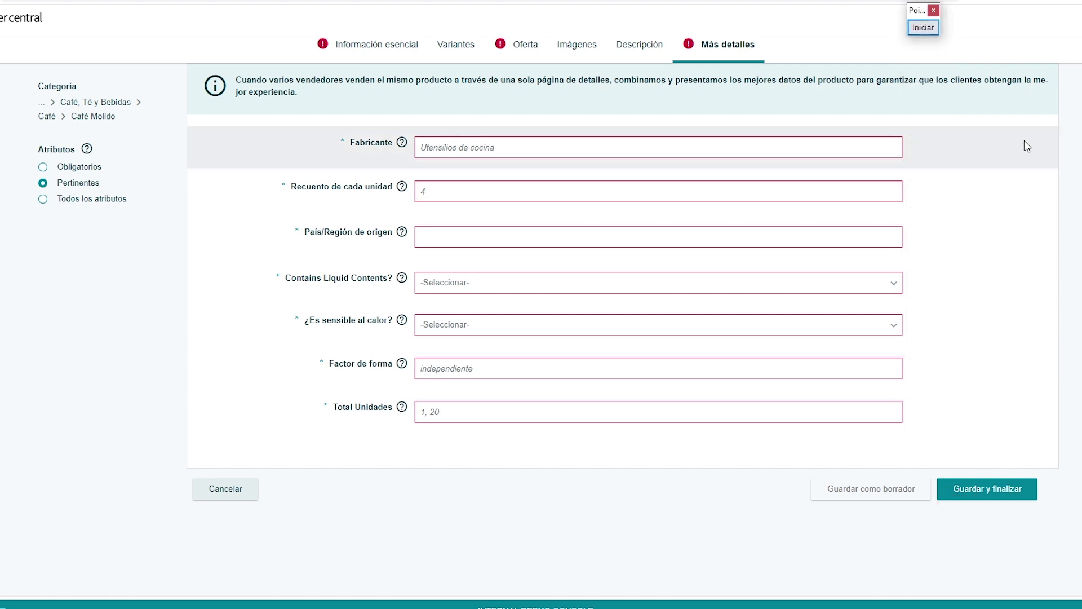